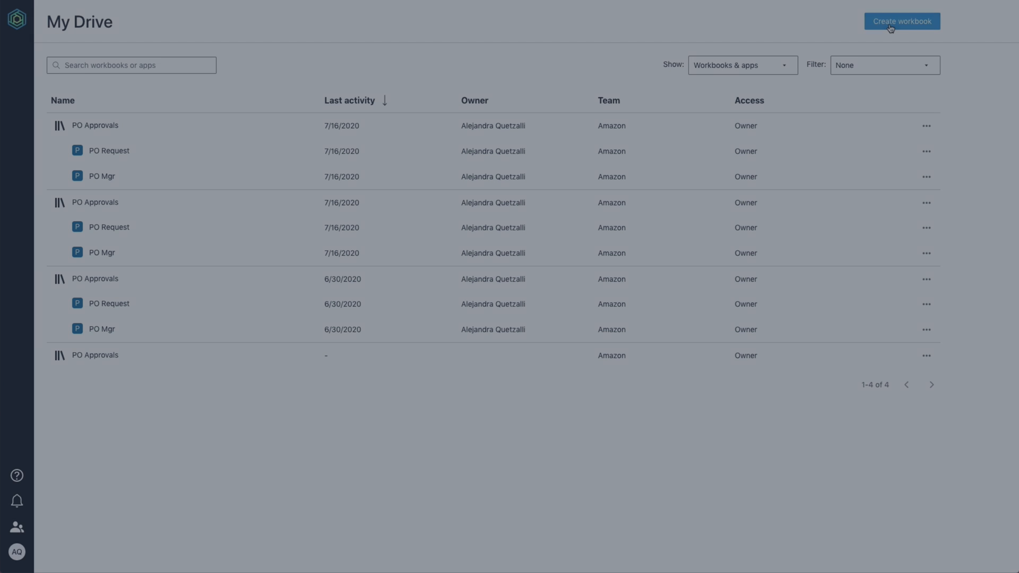
Start a new Honeycode workbook from the template options.
click(891, 24)
Create a workbook from the PO Approvals template and show its list of tables.
mouse_move(842, 103)
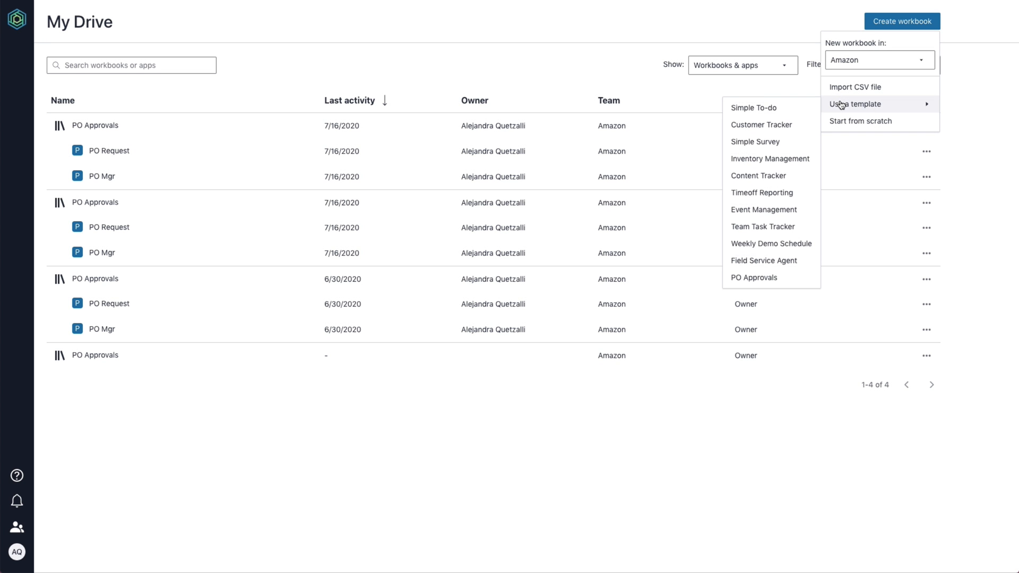
click(789, 278)
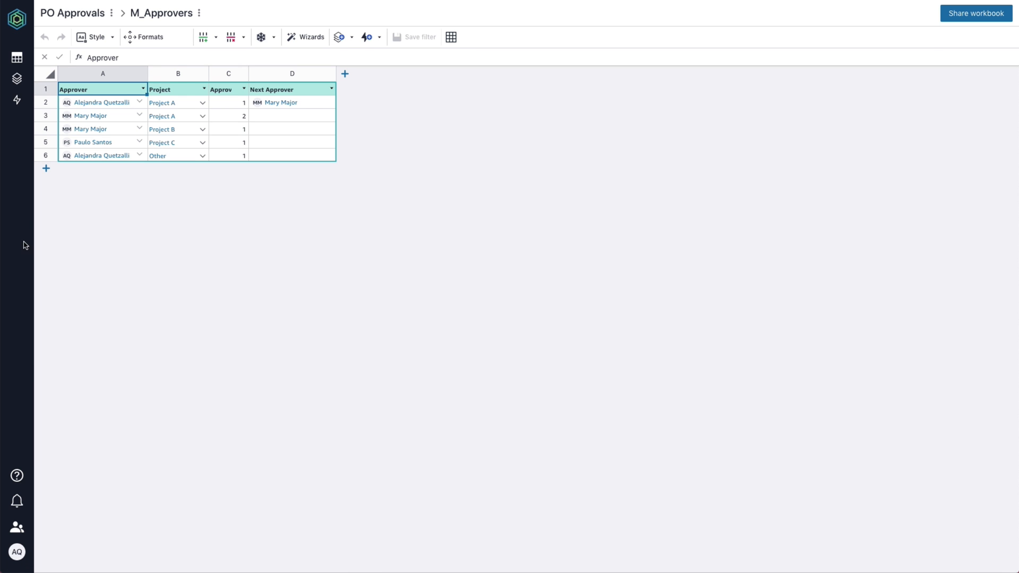
click(18, 58)
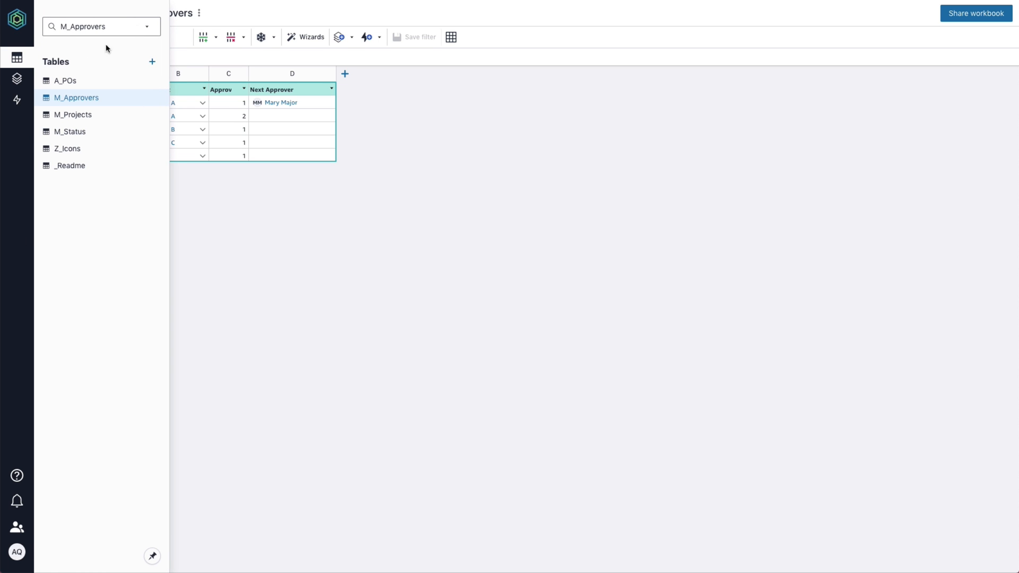
Import Category.csv as a new table and rename Table1 to Category.
click(153, 63)
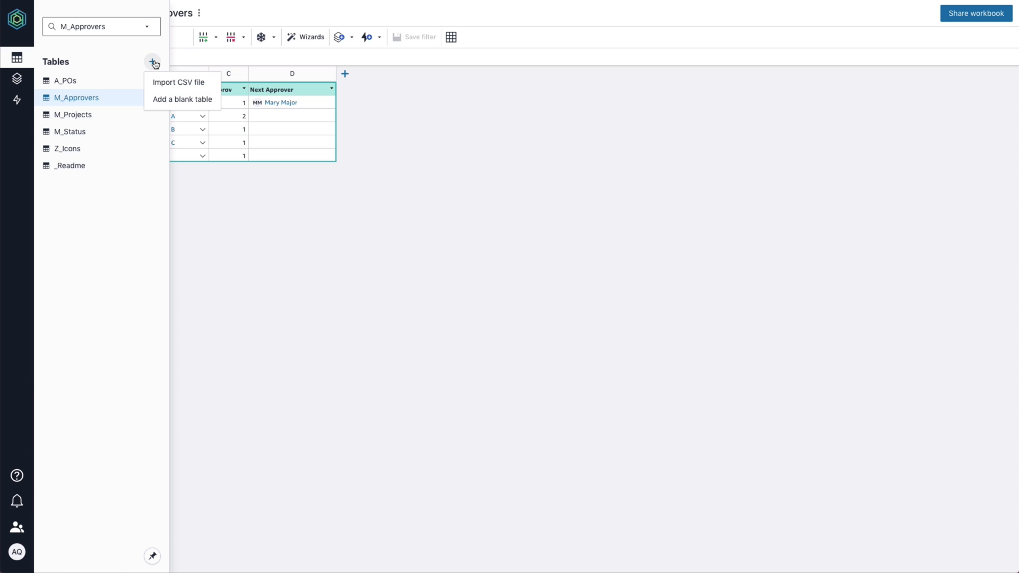
click(208, 84)
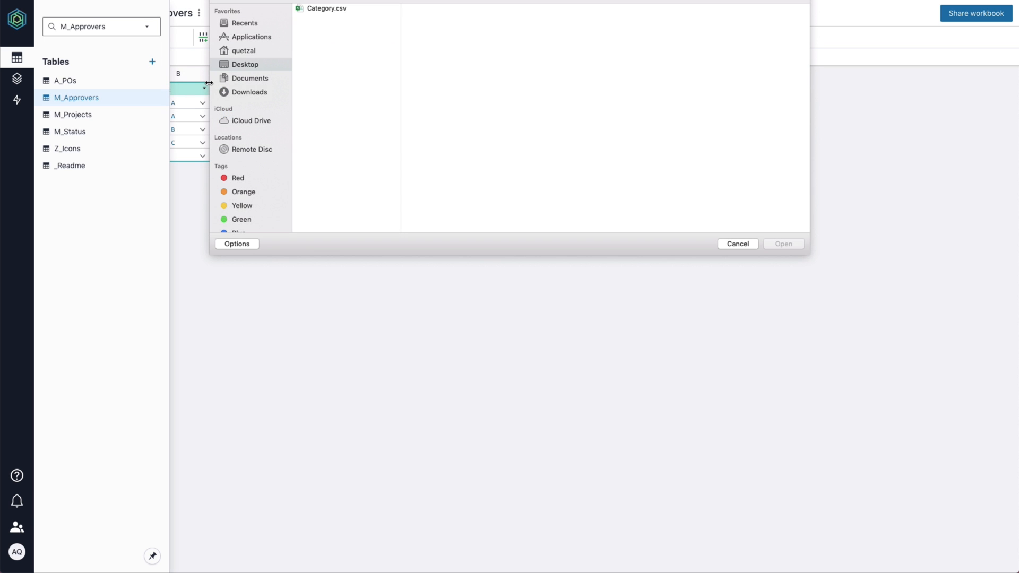
click(331, 9)
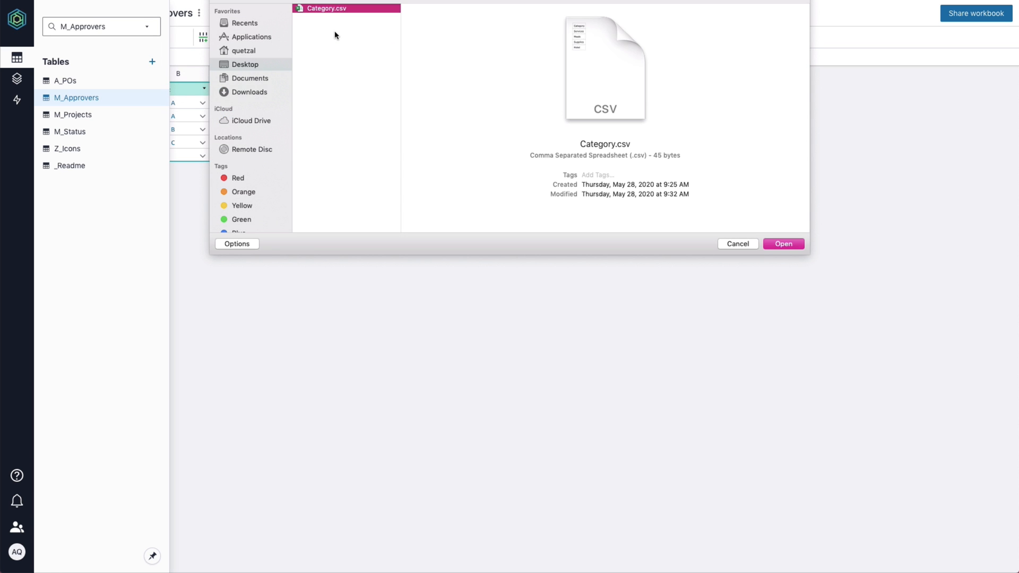
key(Return)
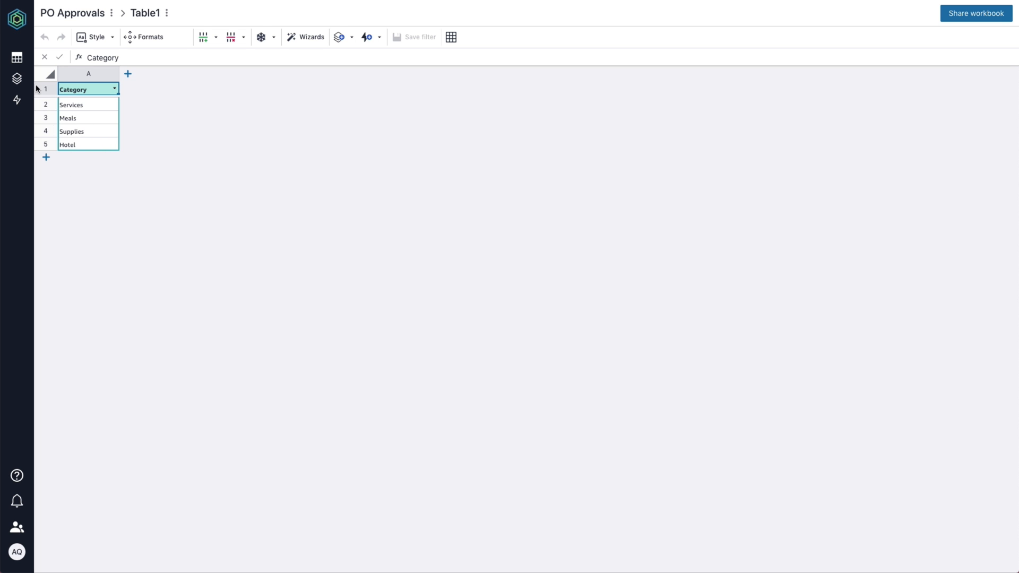
click(17, 57)
double_click(81, 147)
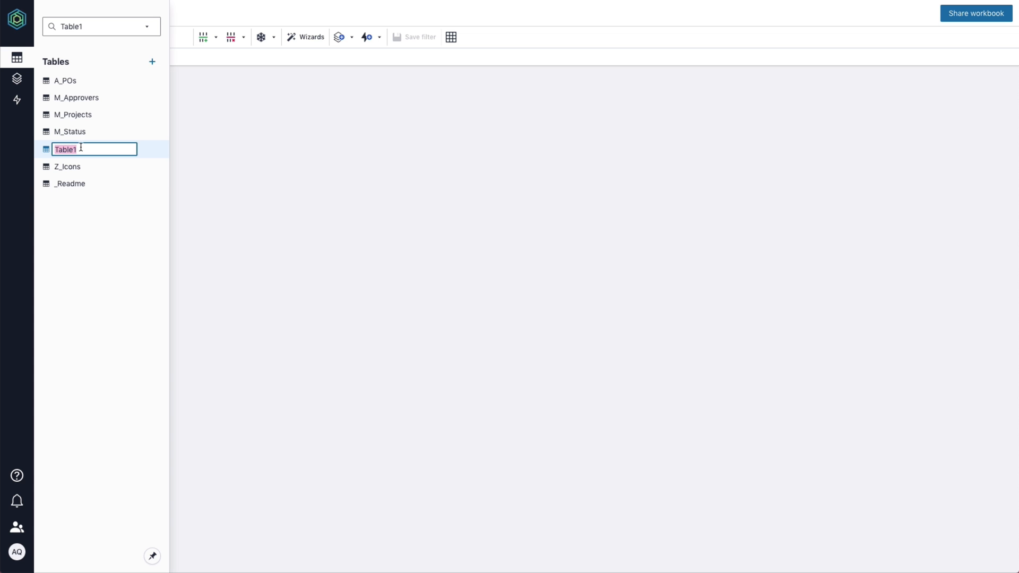
text(Category)
key(Return)
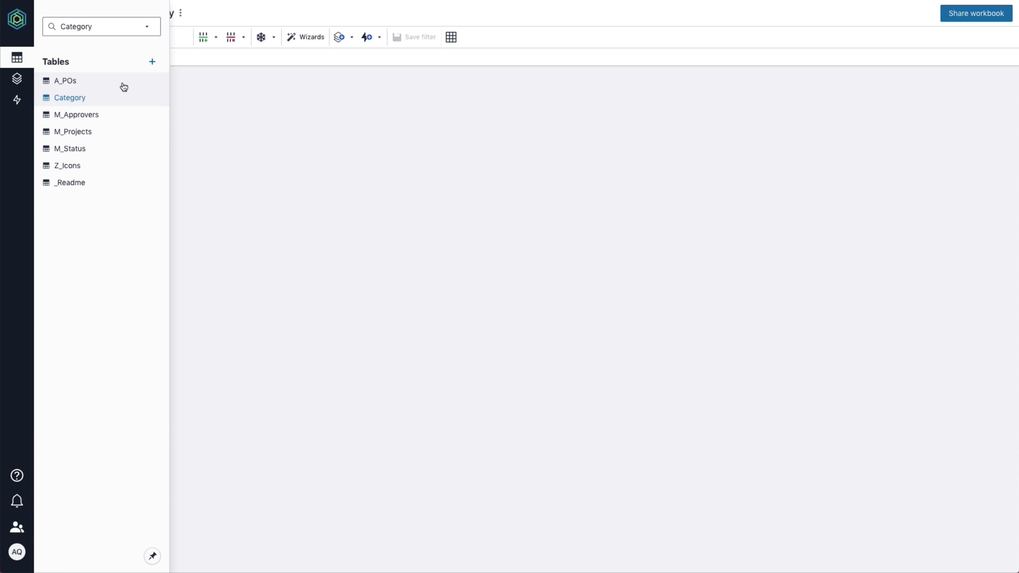
Add a new column named Category to the A_POs table.
click(123, 84)
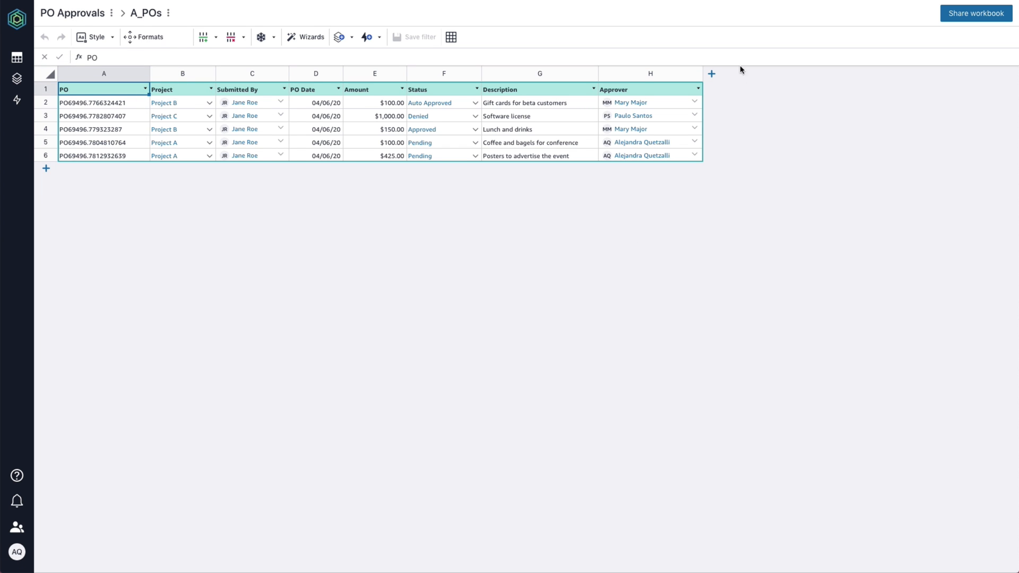
click(713, 73)
click(734, 86)
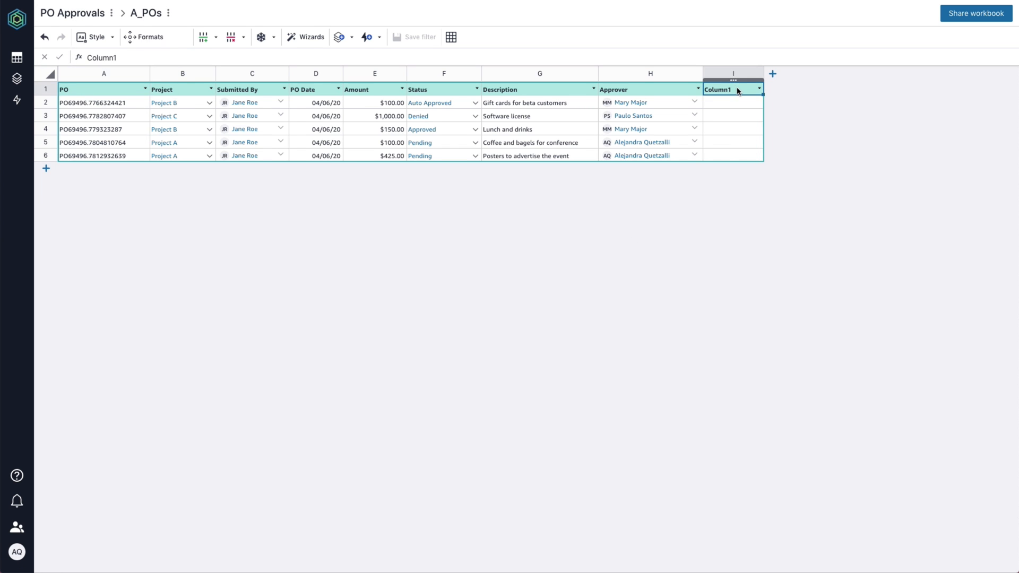
double_click(737, 88)
text(Category)
key(Return)
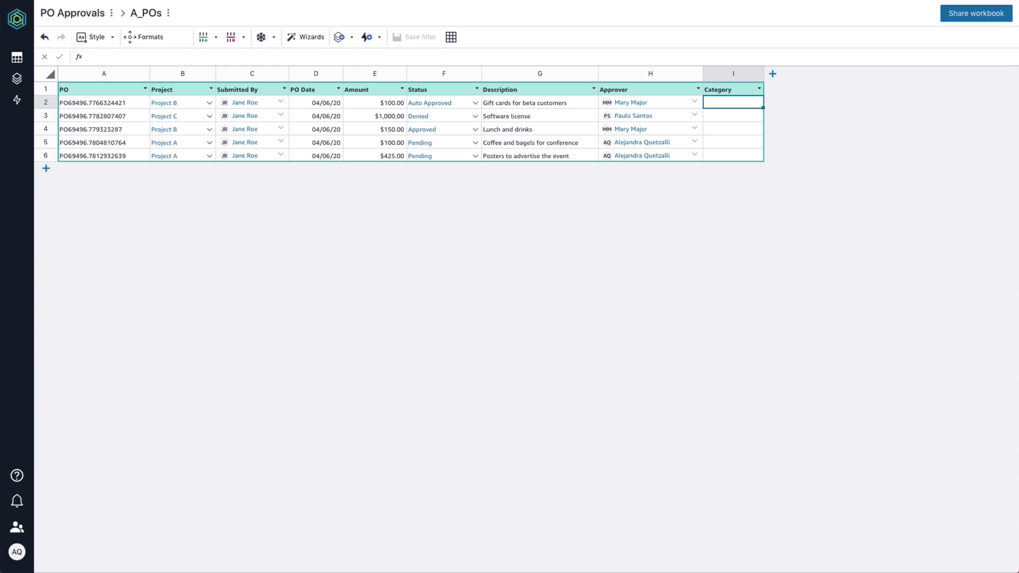
Format the Category column as a Rowlink picklist sourced from the Category table.
right_click(751, 75)
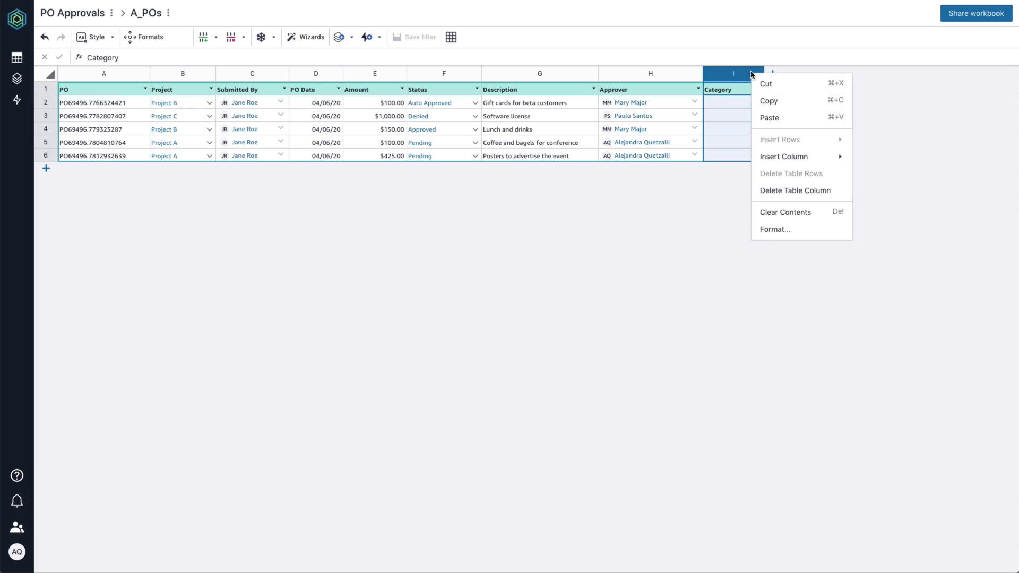
click(801, 229)
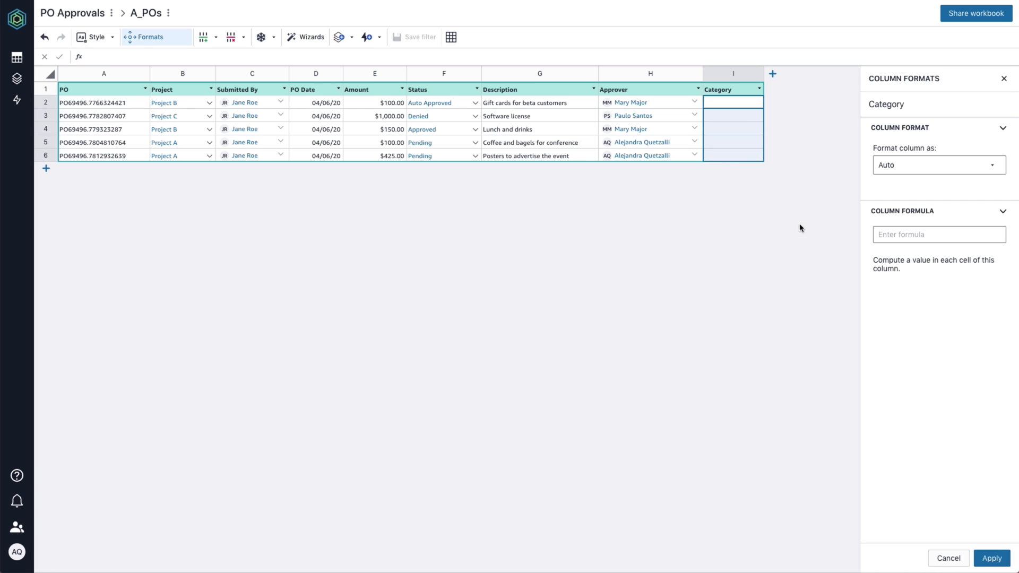
click(910, 169)
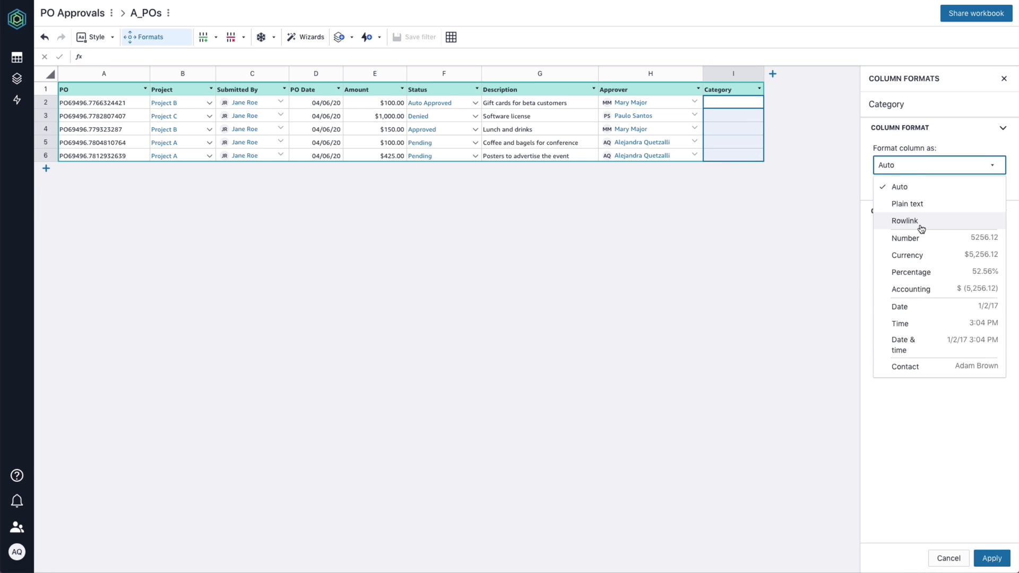
click(920, 221)
click(932, 223)
click(935, 243)
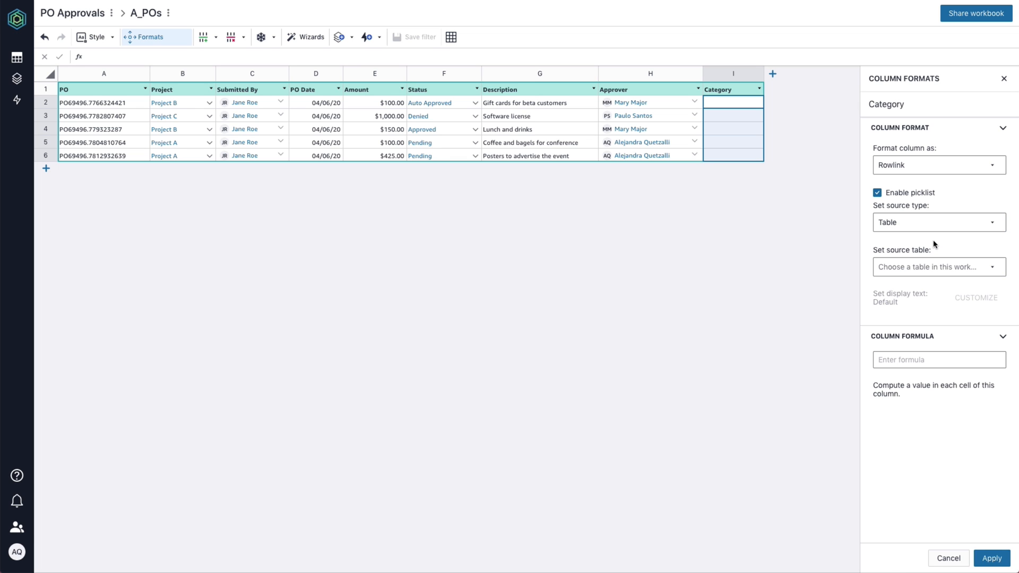
click(948, 268)
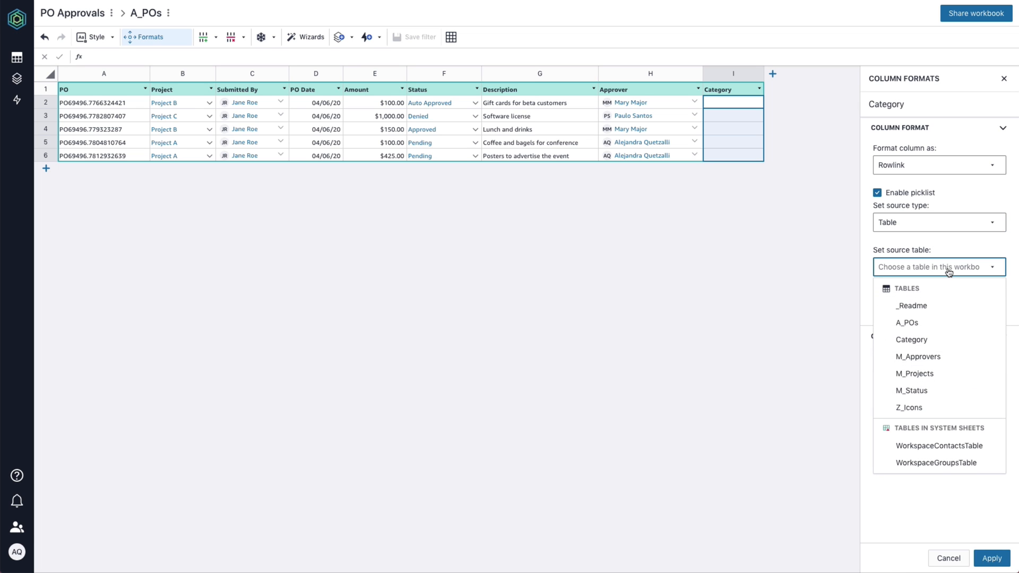
click(932, 342)
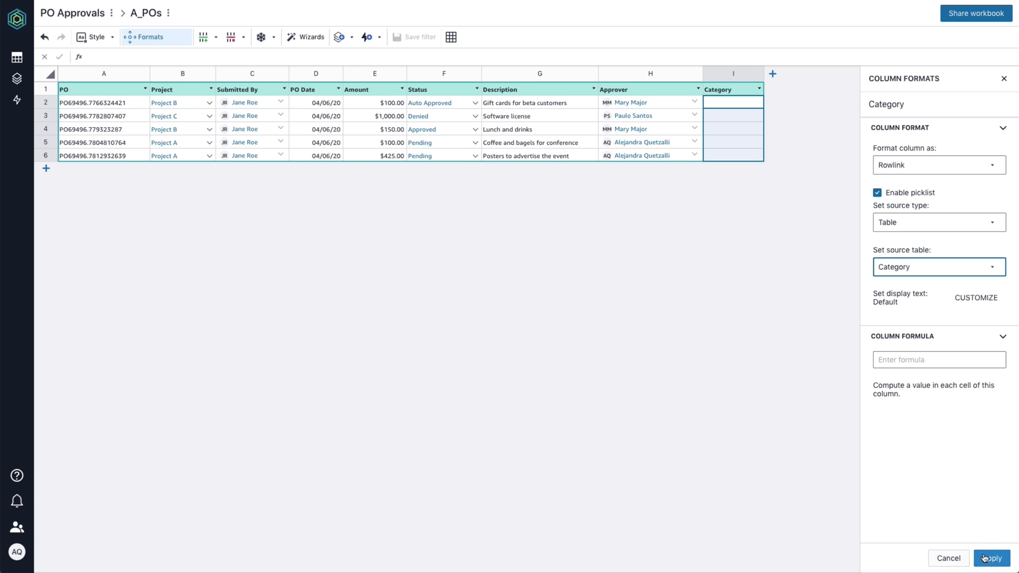
click(991, 559)
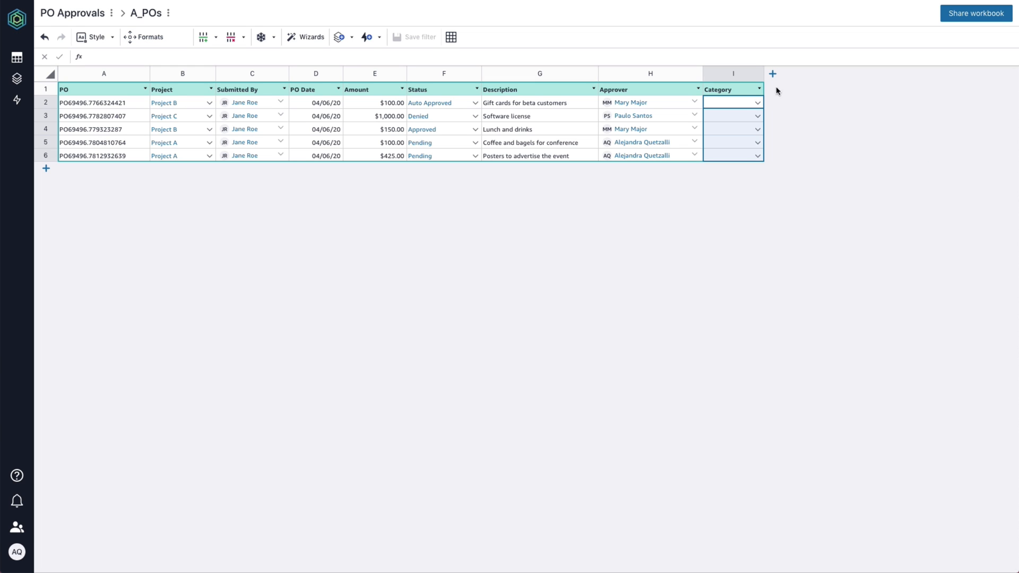
Set the first PO's category to Services and the second's to Hotel, then show the apps list.
click(758, 102)
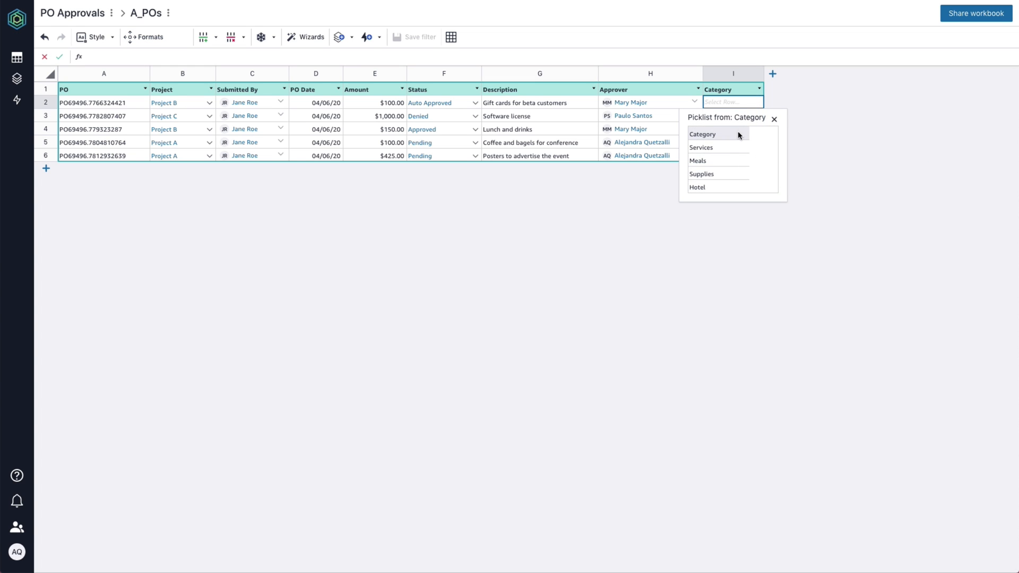
click(740, 147)
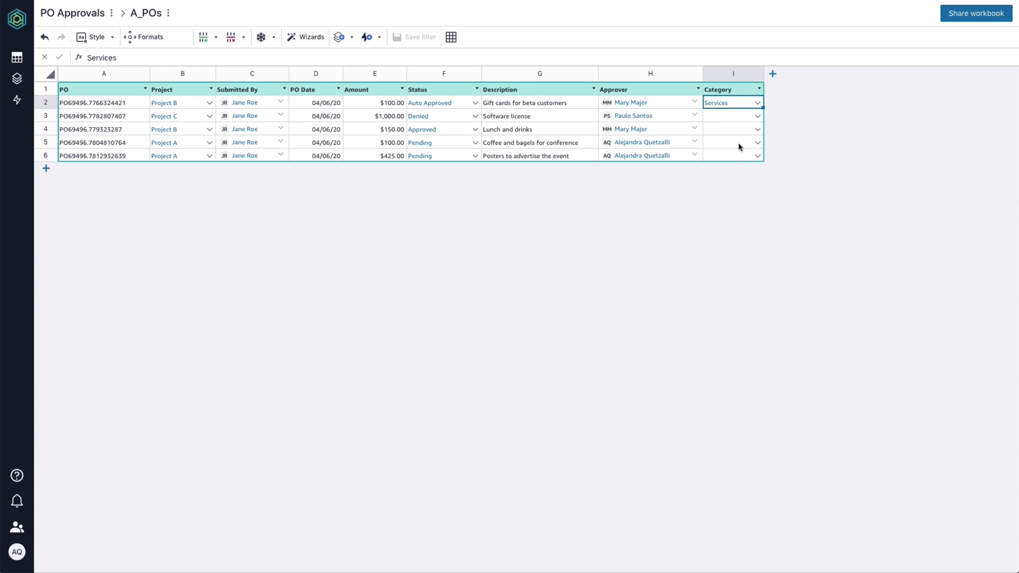
click(758, 116)
click(720, 200)
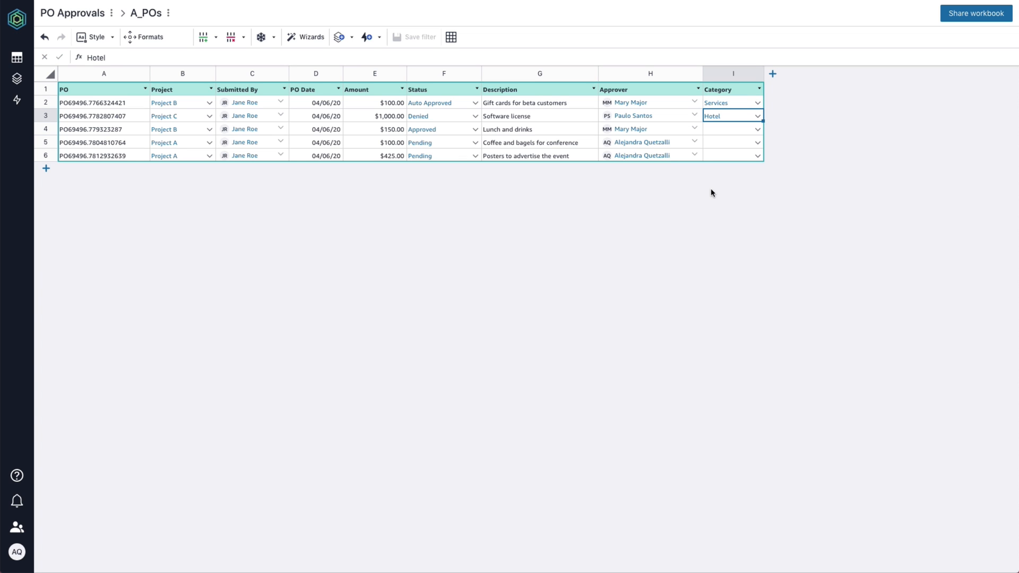
click(9, 81)
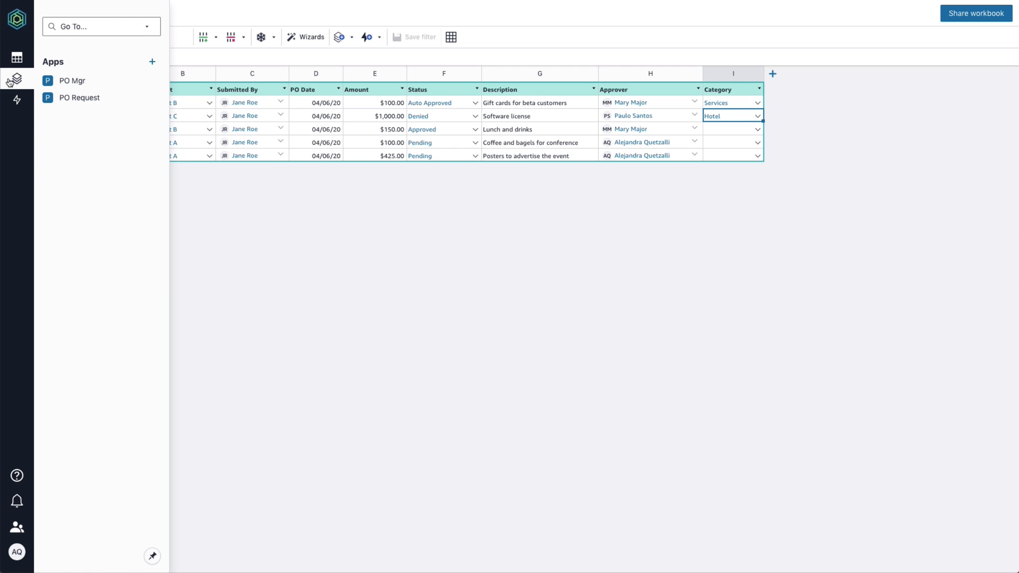
In the PO Request app, add a 'CATEGORY' label at size 12 below Description.
click(136, 102)
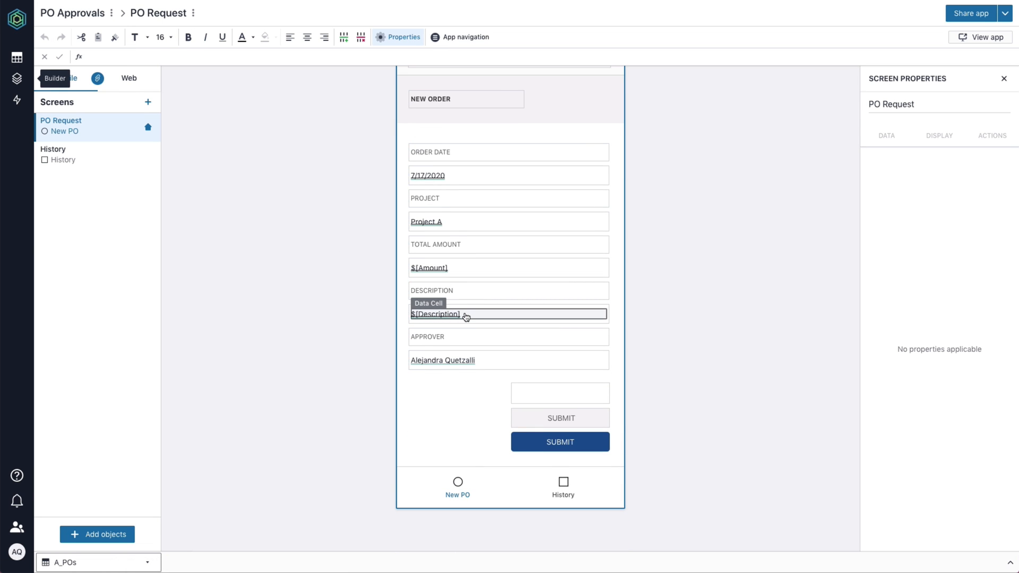
click(449, 300)
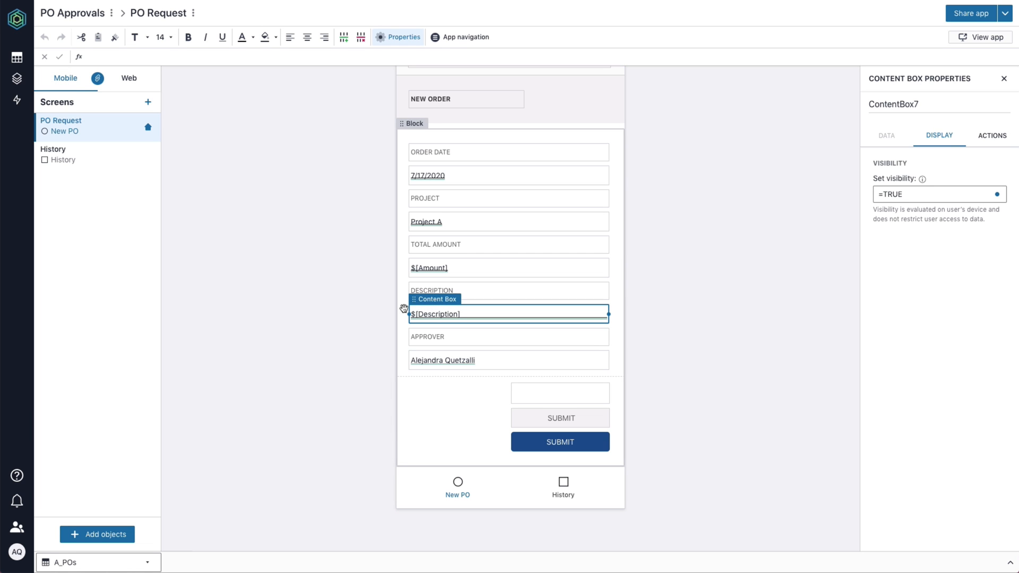
click(131, 535)
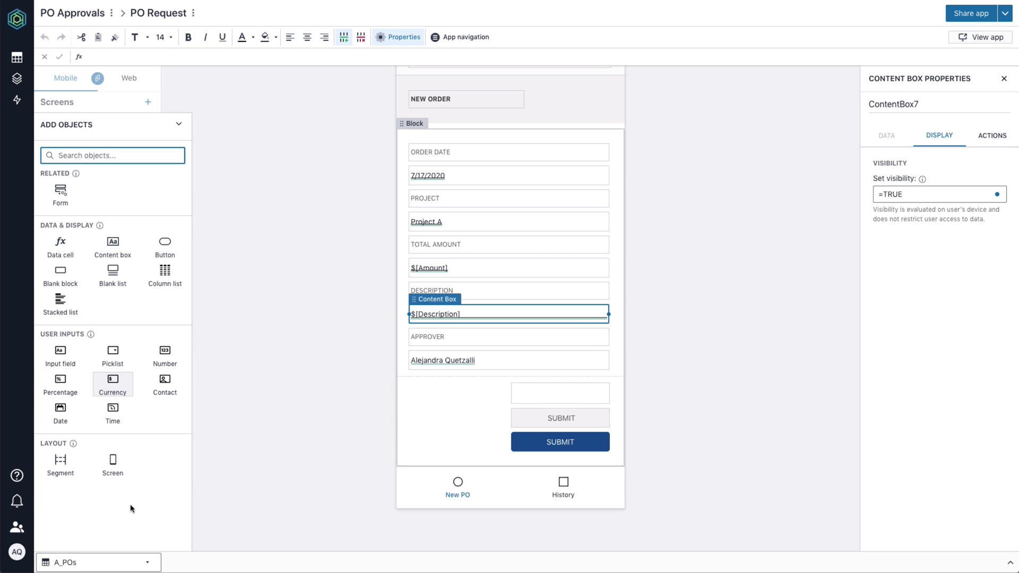
click(130, 254)
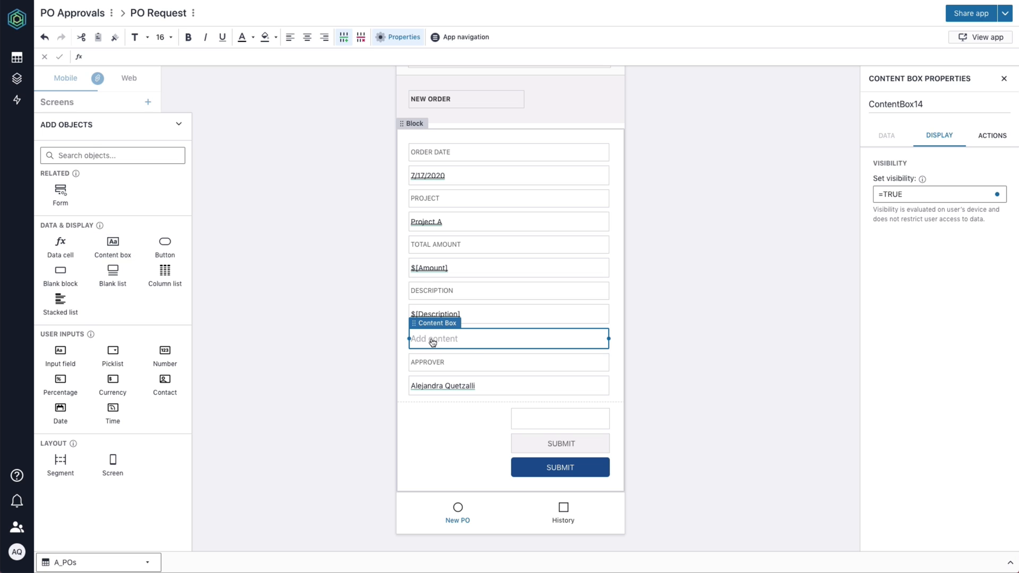
text(CATEGORY)
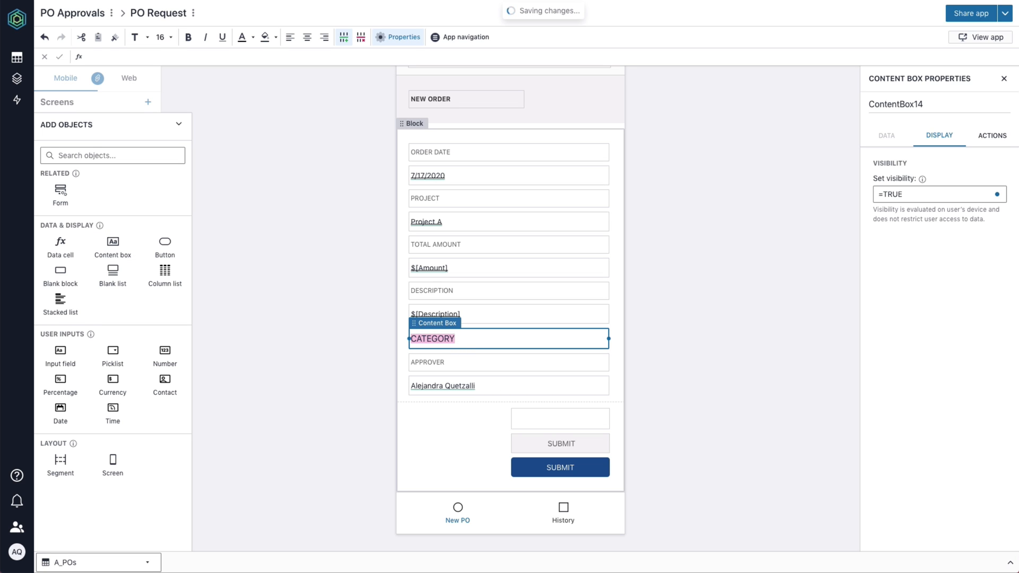
click(165, 38)
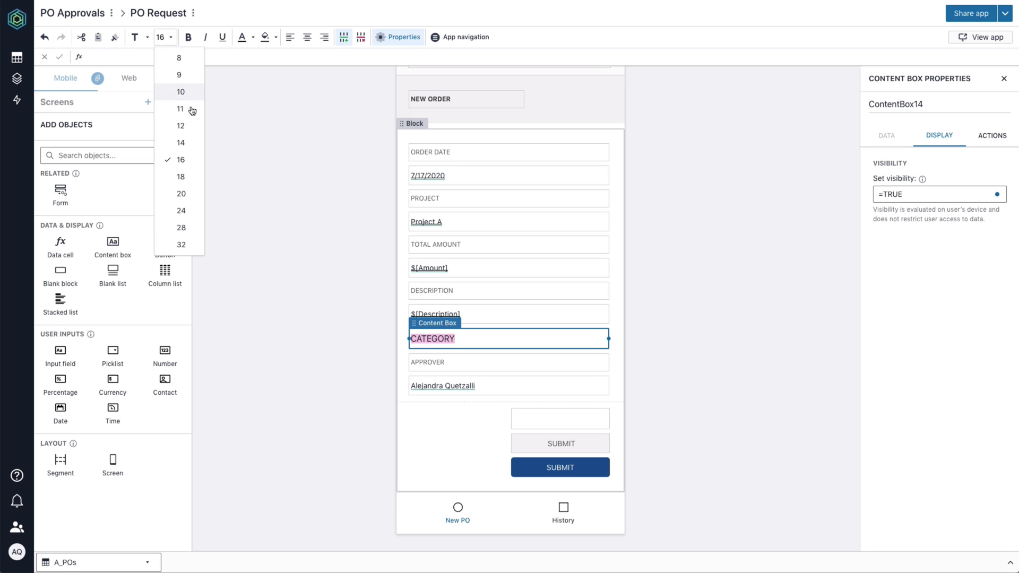
click(192, 129)
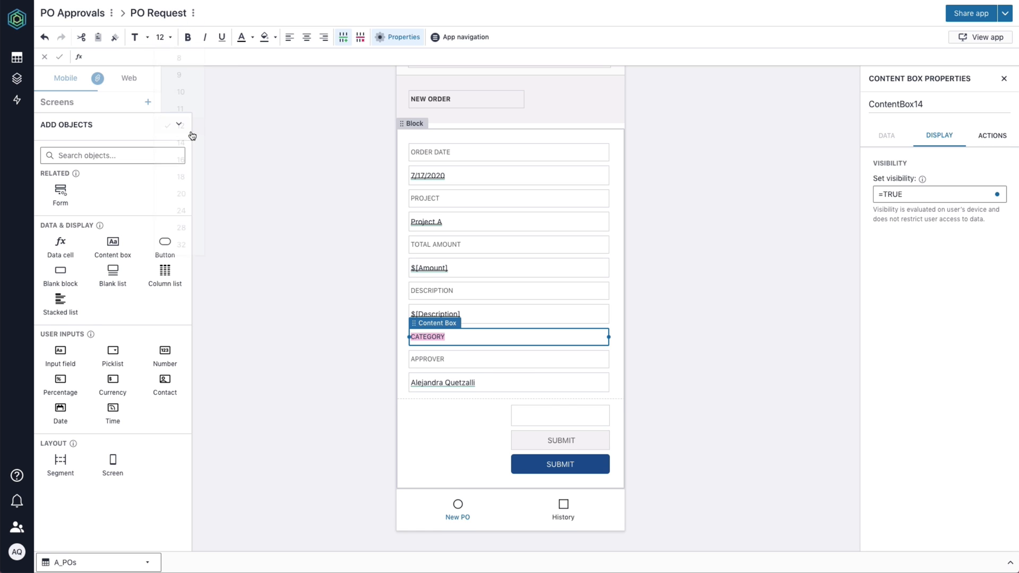
Insert a picklist sourced from the Category table and name it category.
click(113, 355)
click(482, 294)
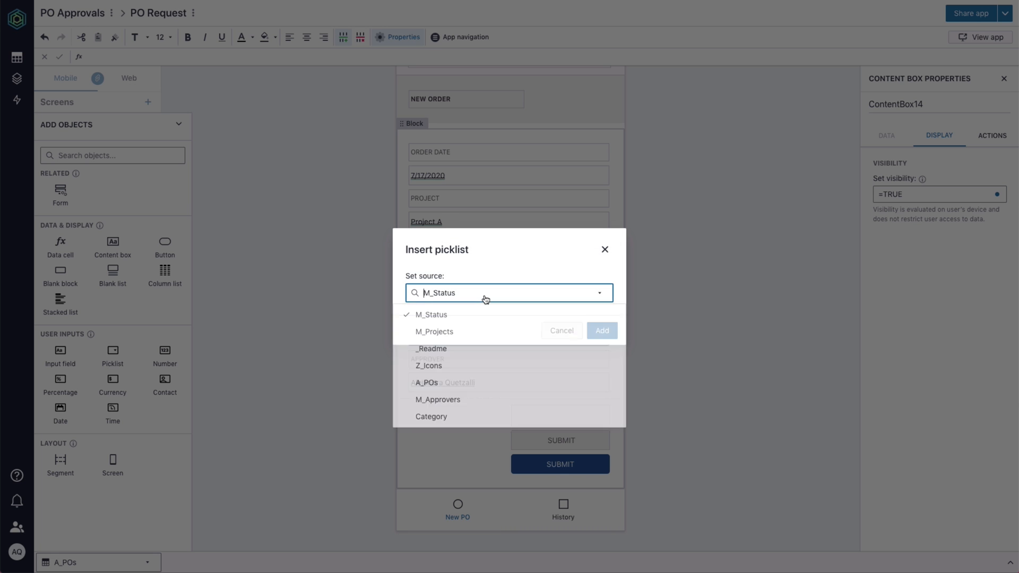
click(453, 415)
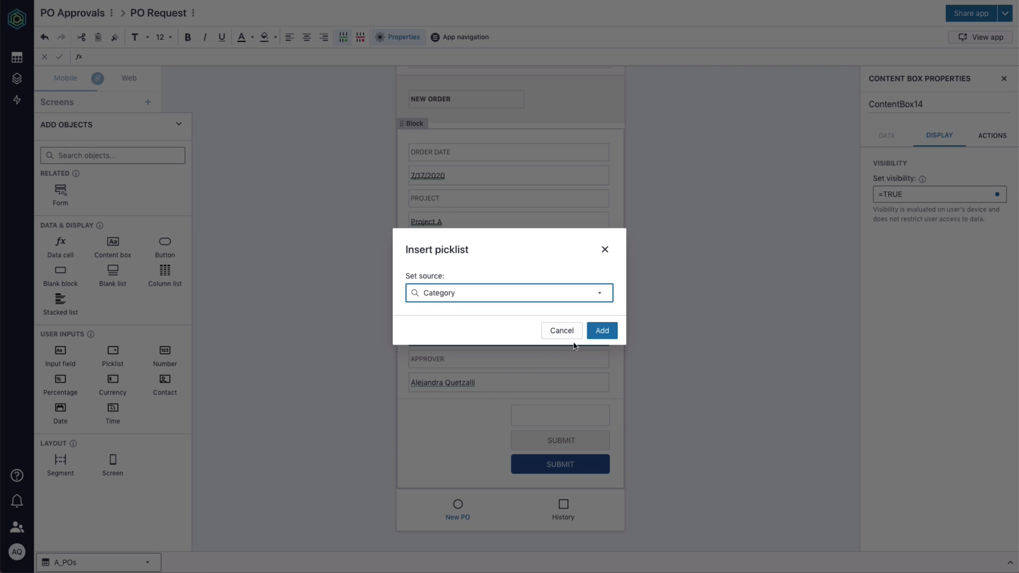
click(602, 331)
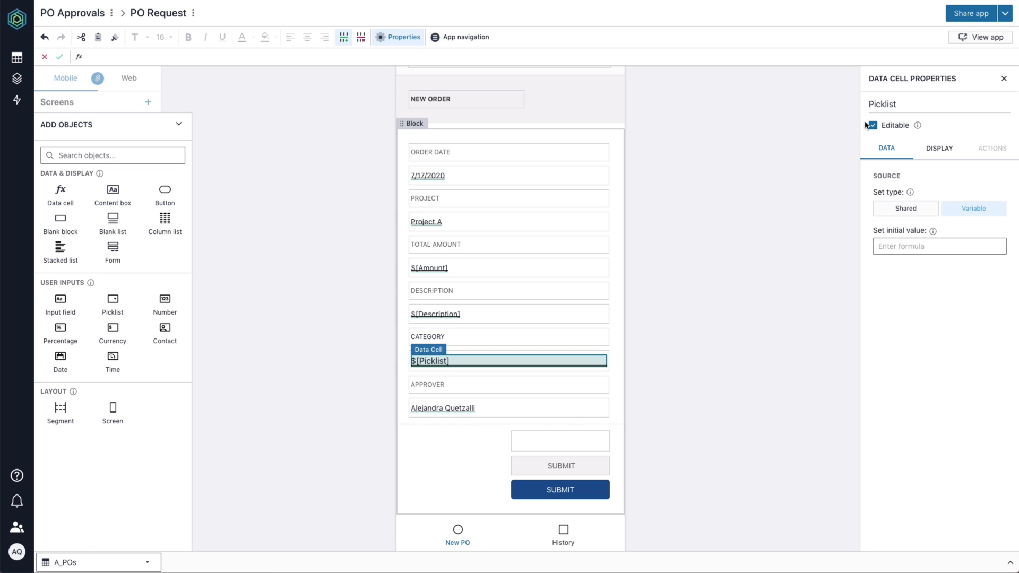
double_click(884, 105)
text(category)
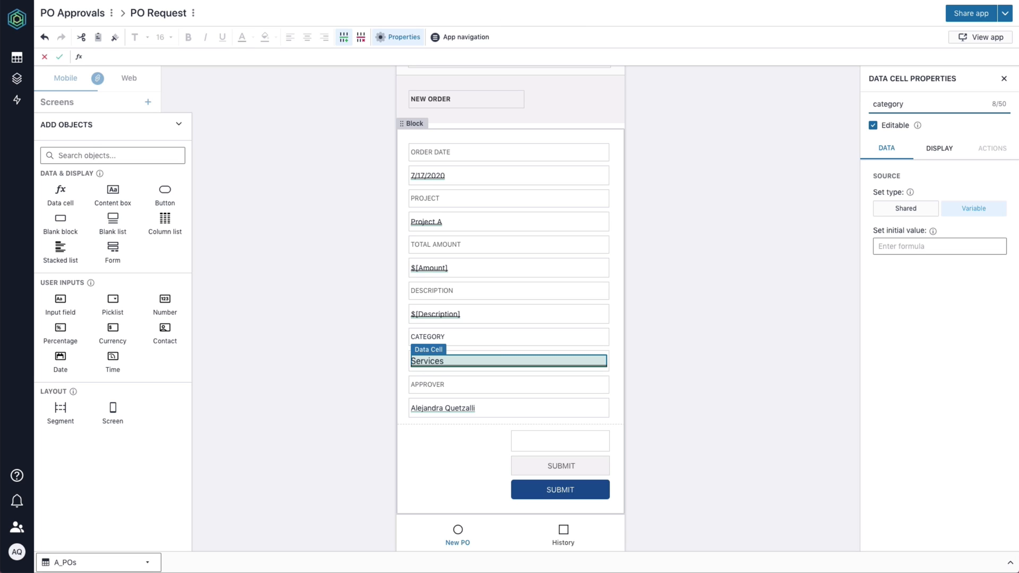
key(Return)
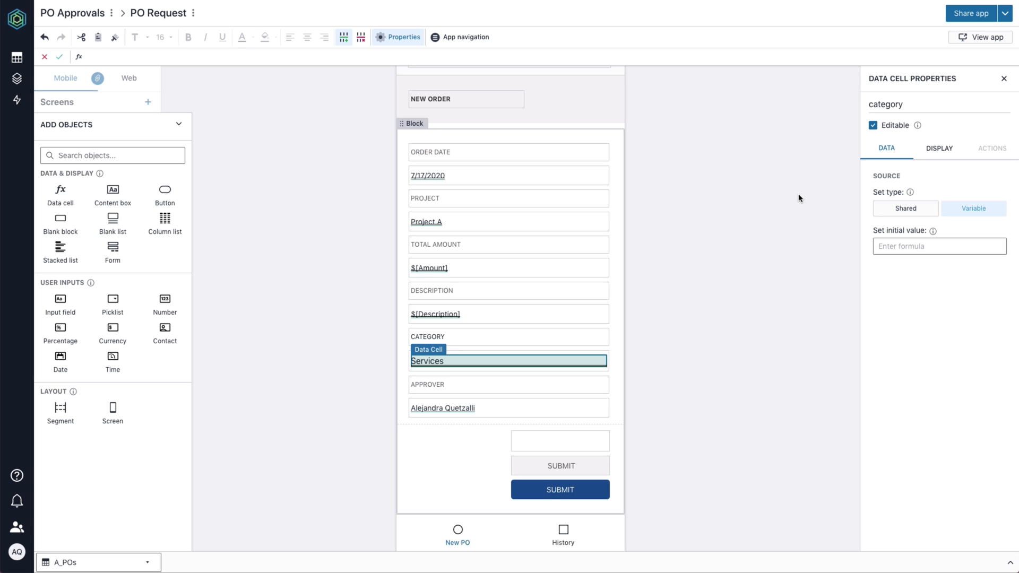
Review the SUBMIT button's actions, then go to the workbook's automations.
click(606, 489)
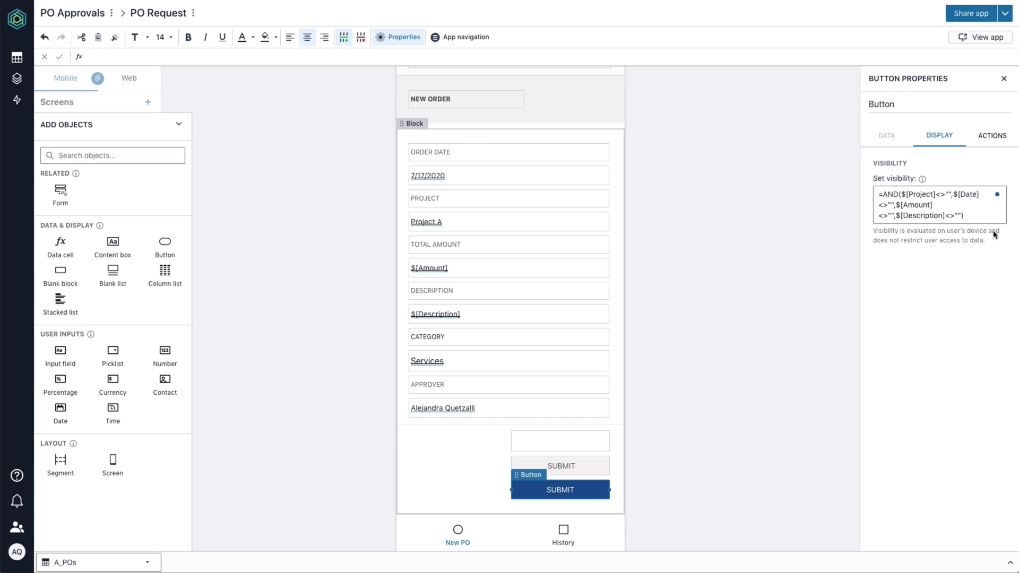
click(996, 137)
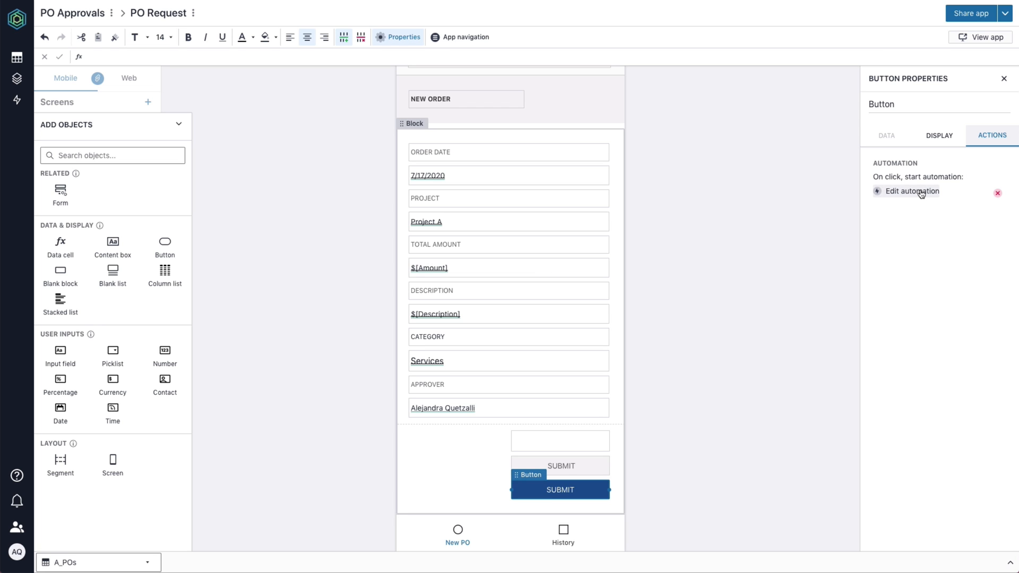
click(753, 230)
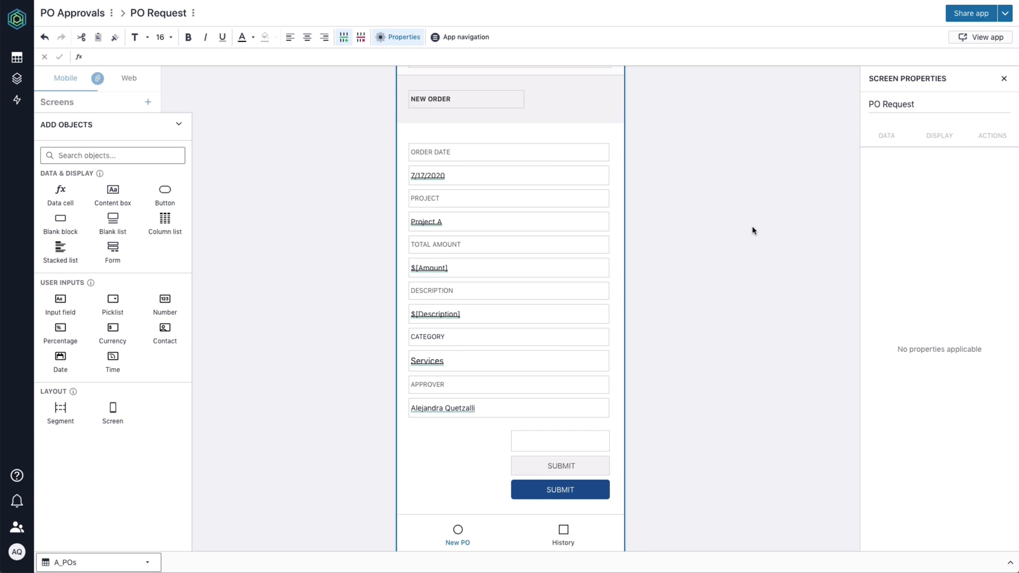
click(180, 126)
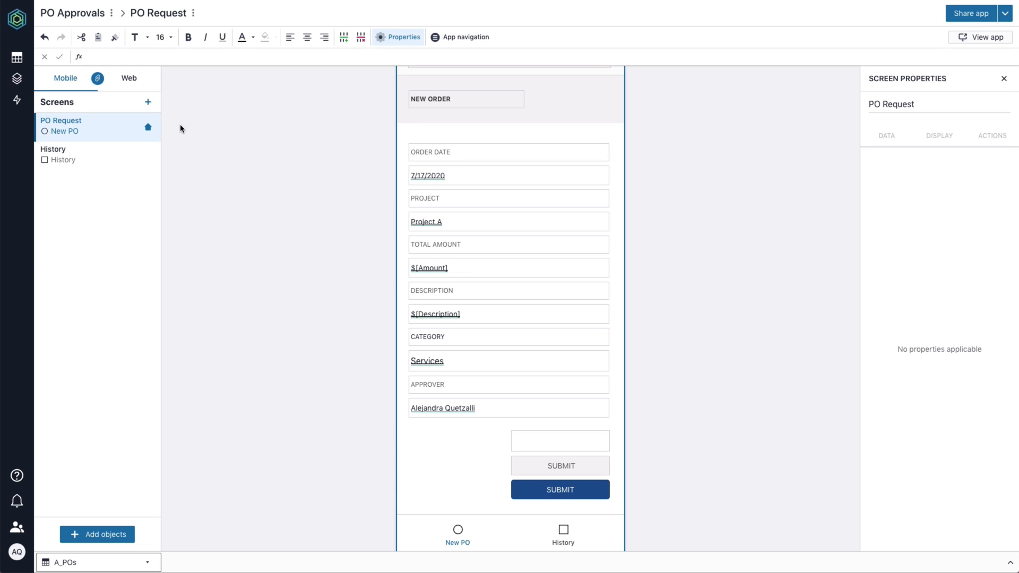
click(17, 101)
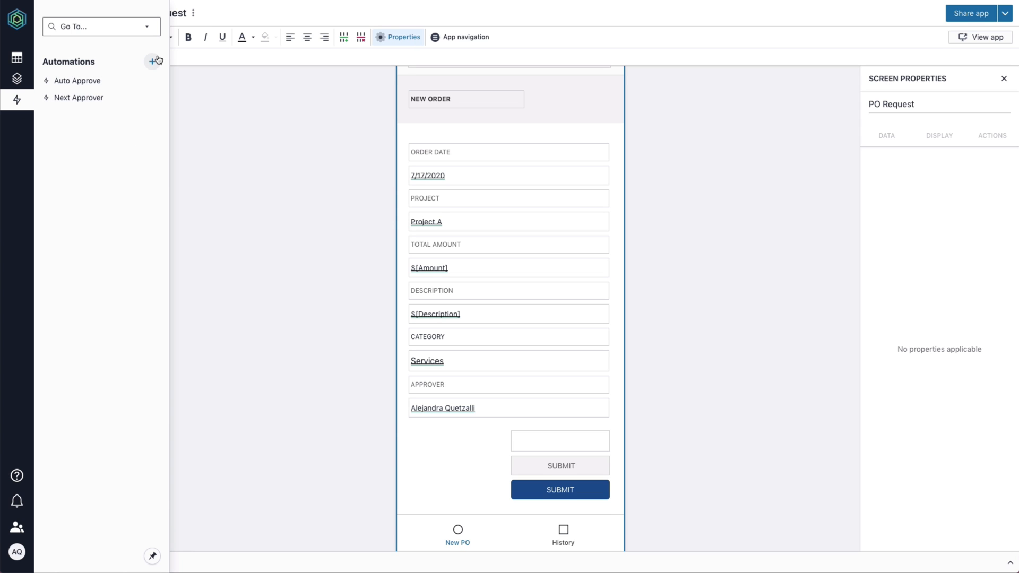
Create a new automation named Submit Request.
click(154, 62)
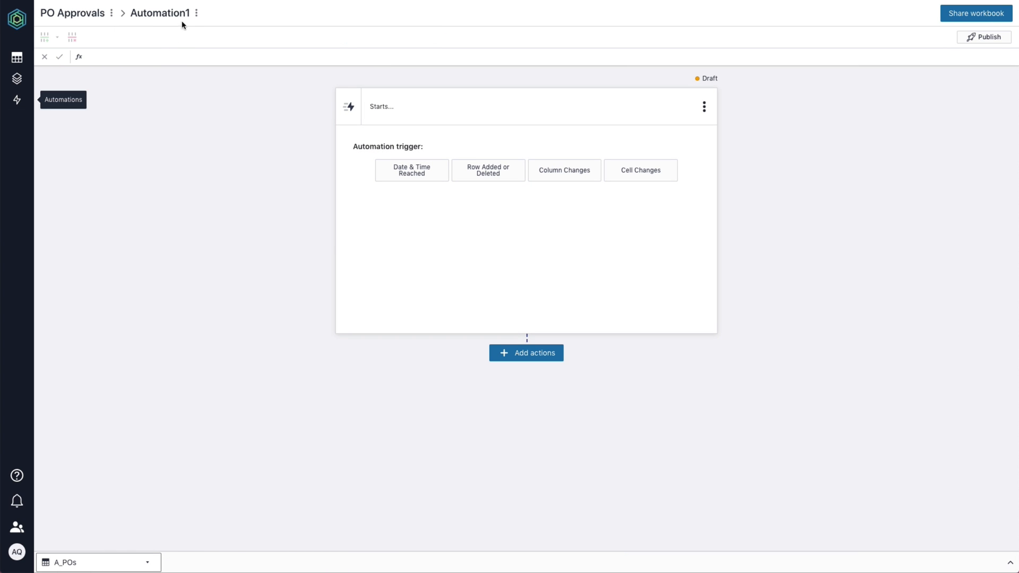
double_click(182, 14)
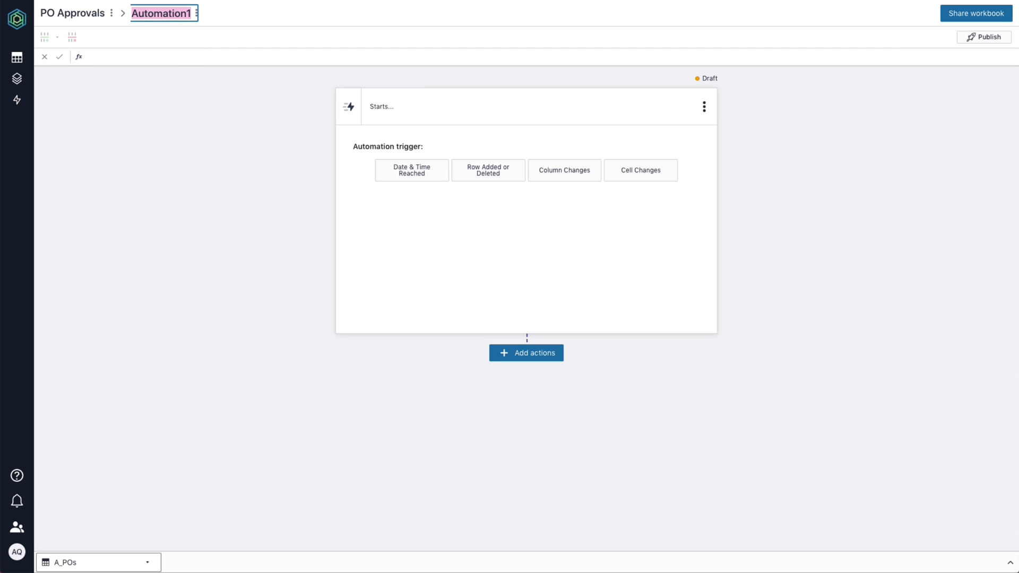
text(Submit Request)
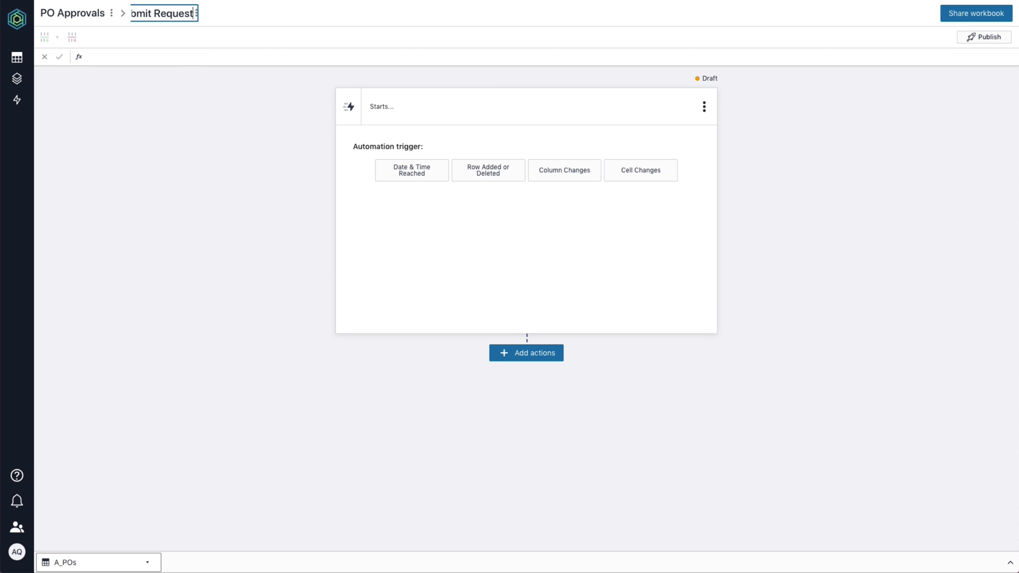
key(Return)
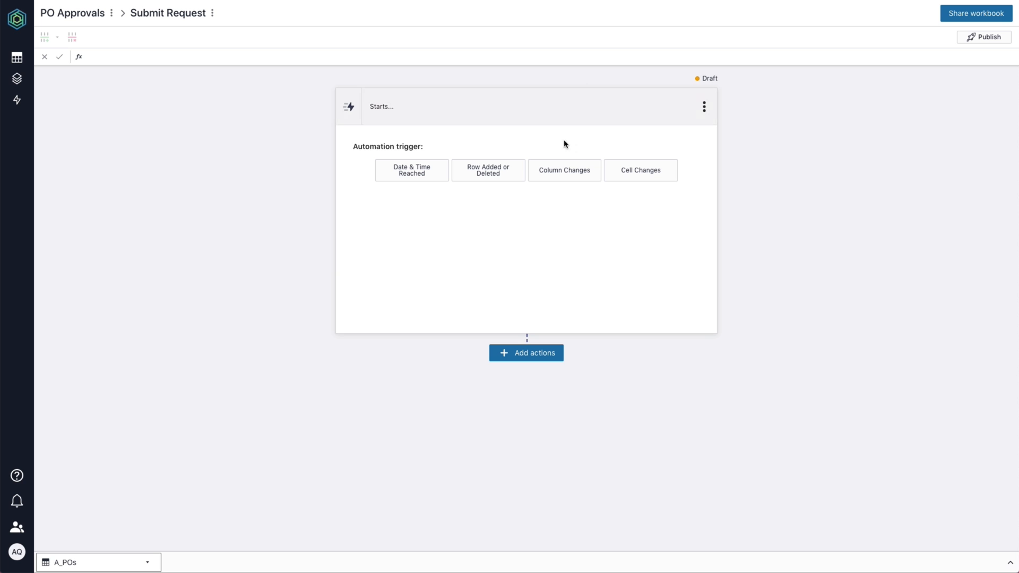
Trigger it on Row Added to the A_POs table and bring up the actions list.
click(513, 171)
click(596, 214)
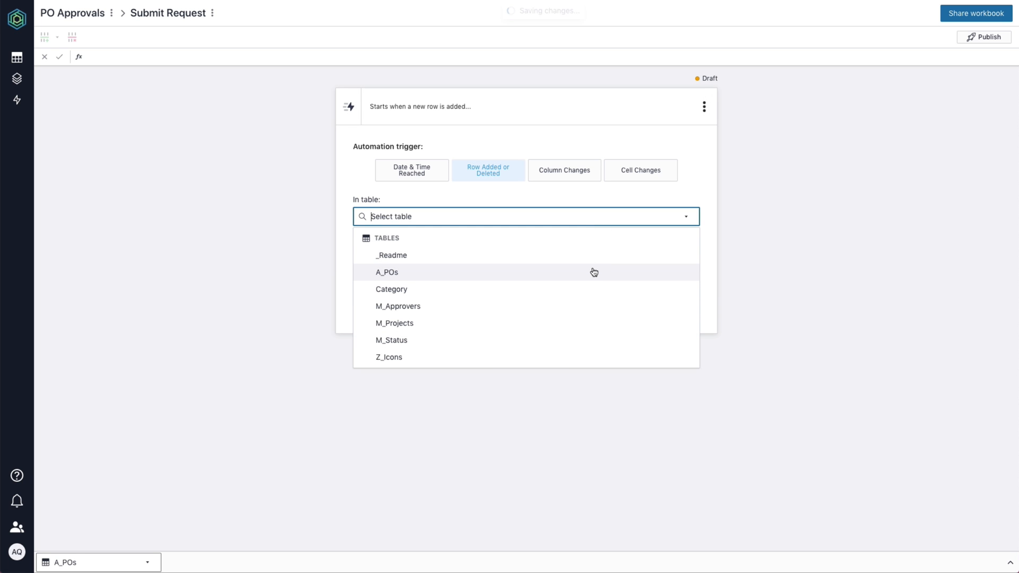
click(594, 272)
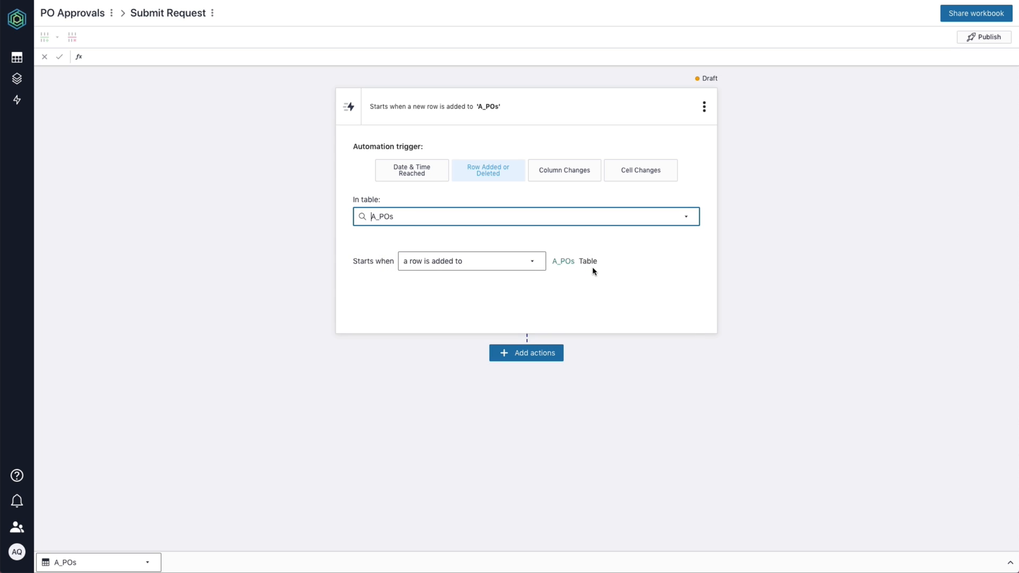
click(547, 356)
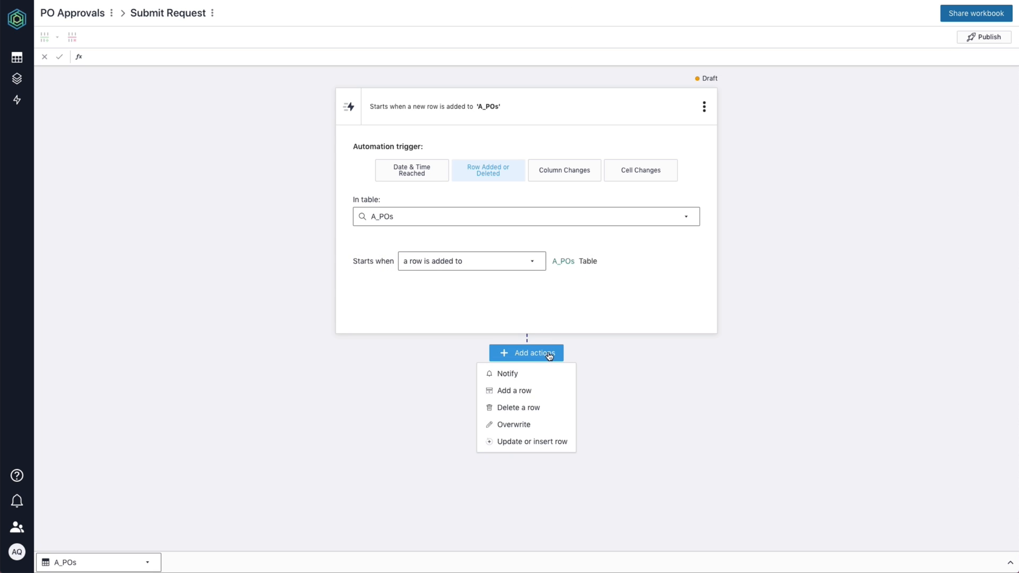
Add an email notification to =[Submitted By] with subject 'Request submitted'.
click(567, 377)
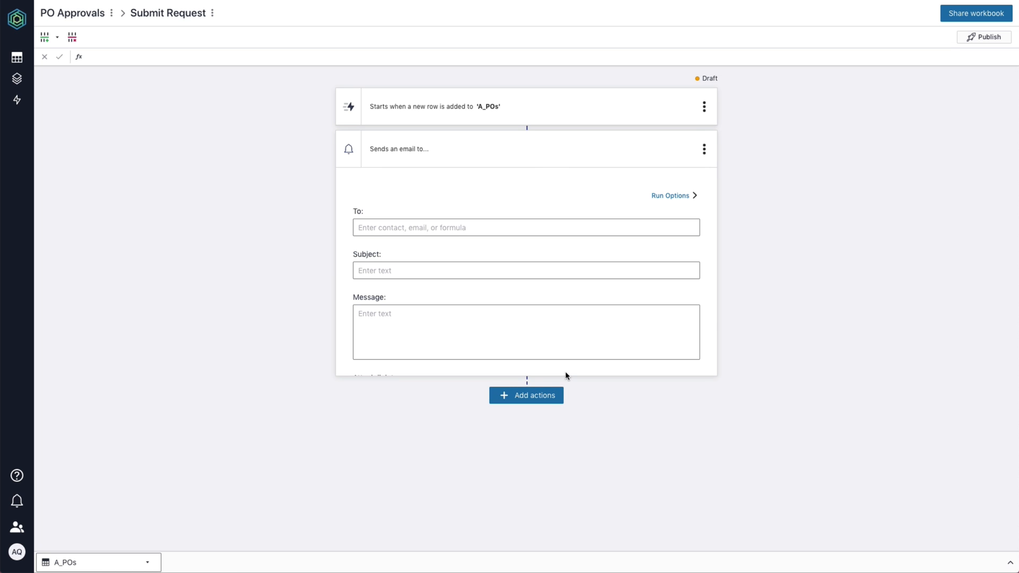
click(568, 230)
text(=[subm)
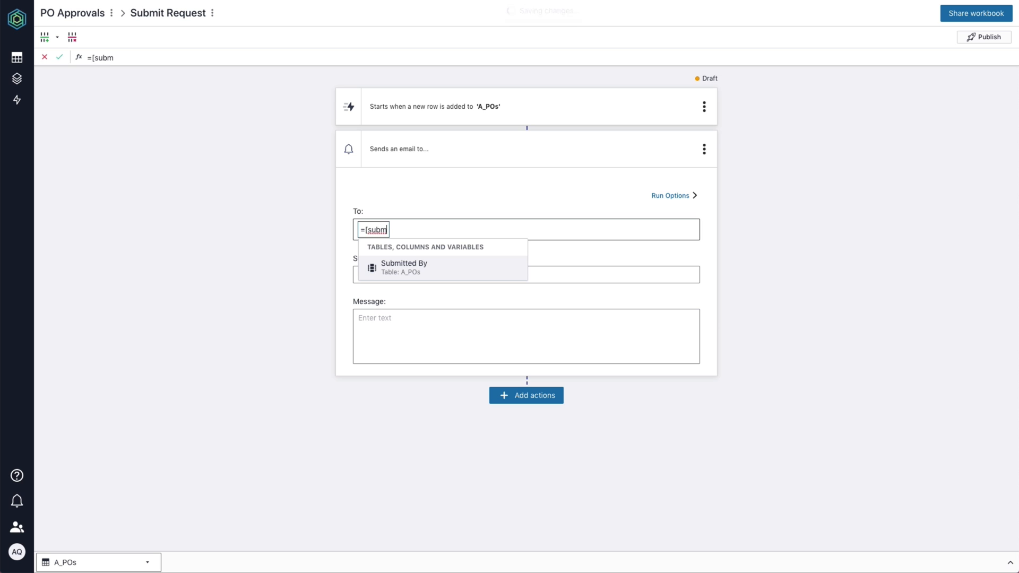
click(514, 274)
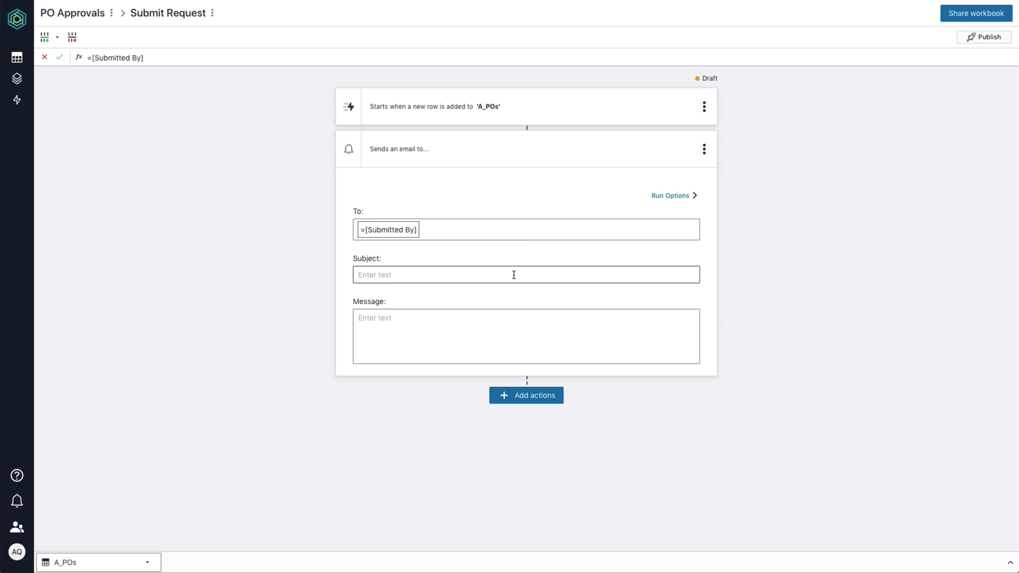
click(513, 275)
text(Re)
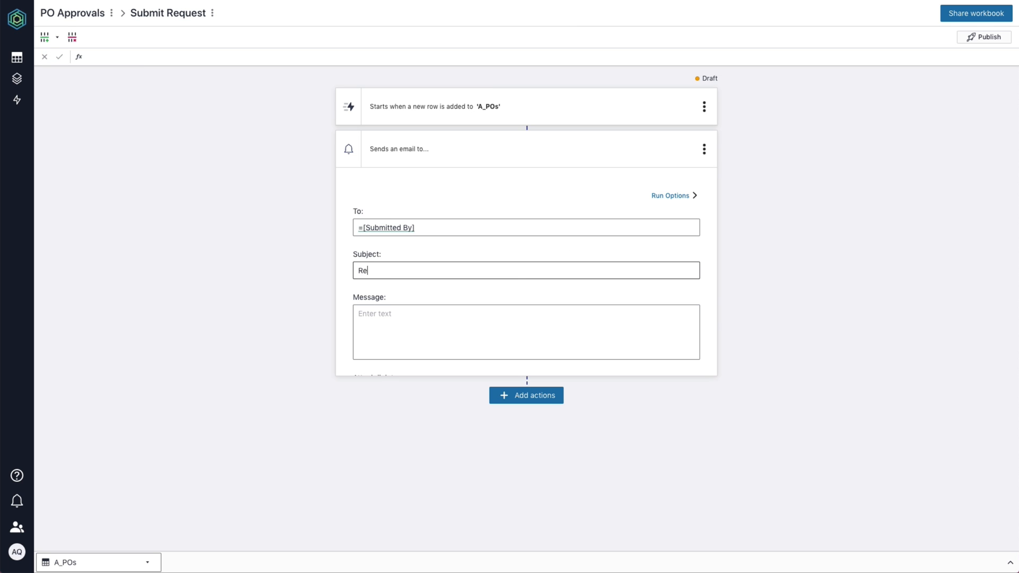
text(quest submitt)
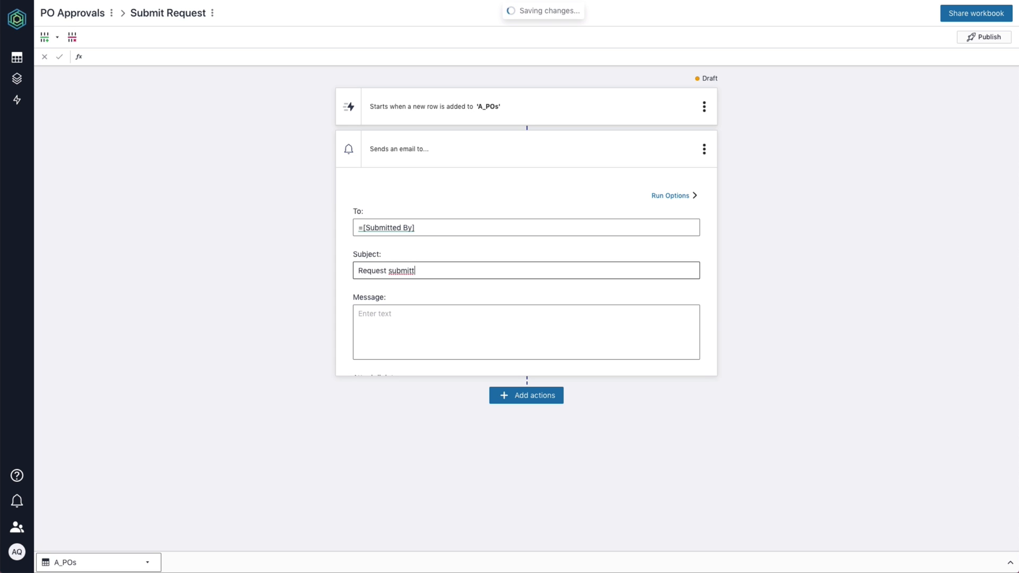
text(ed)
Set the message to 'PO request: =[Description]', attach a PO Request app link, and publish.
click(498, 325)
text(PO)
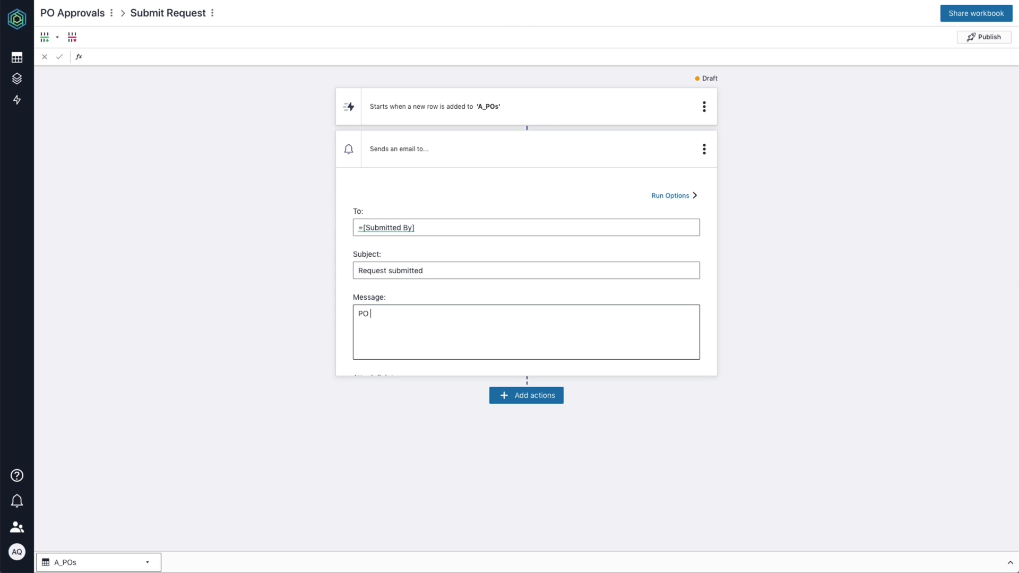
text( request: =[desc)
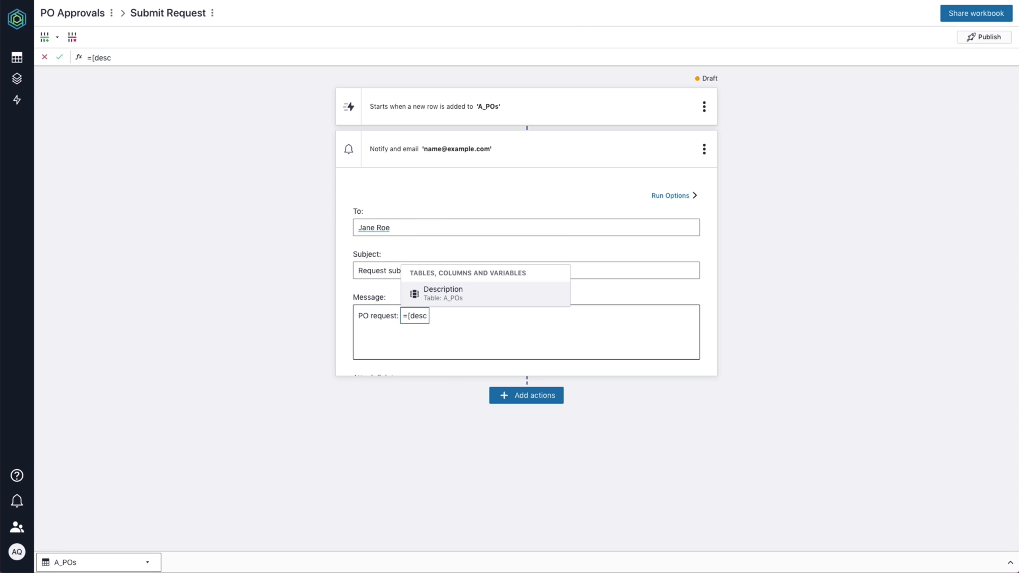
click(505, 289)
scroll(505, 287, down, 1)
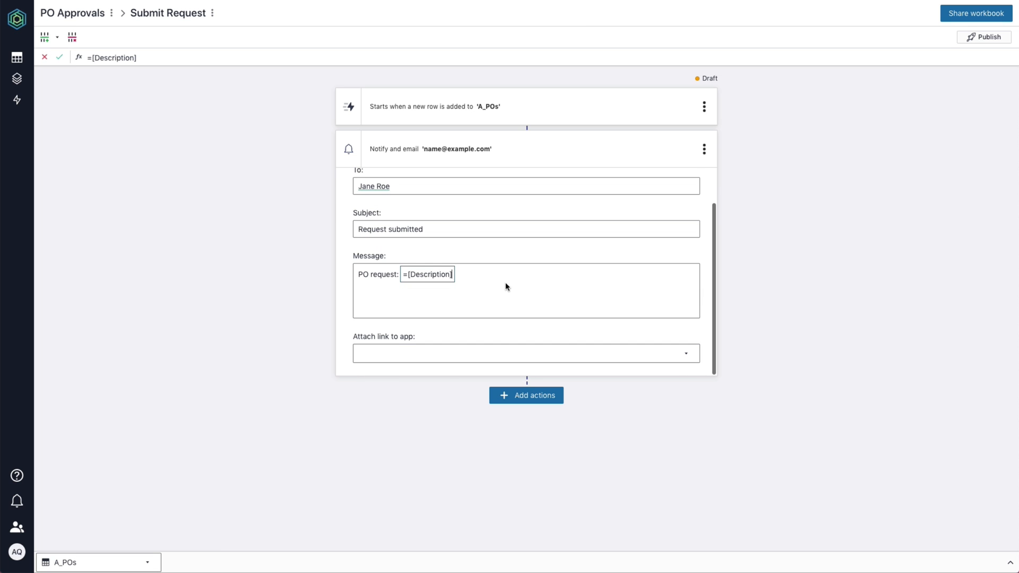
click(562, 335)
click(626, 355)
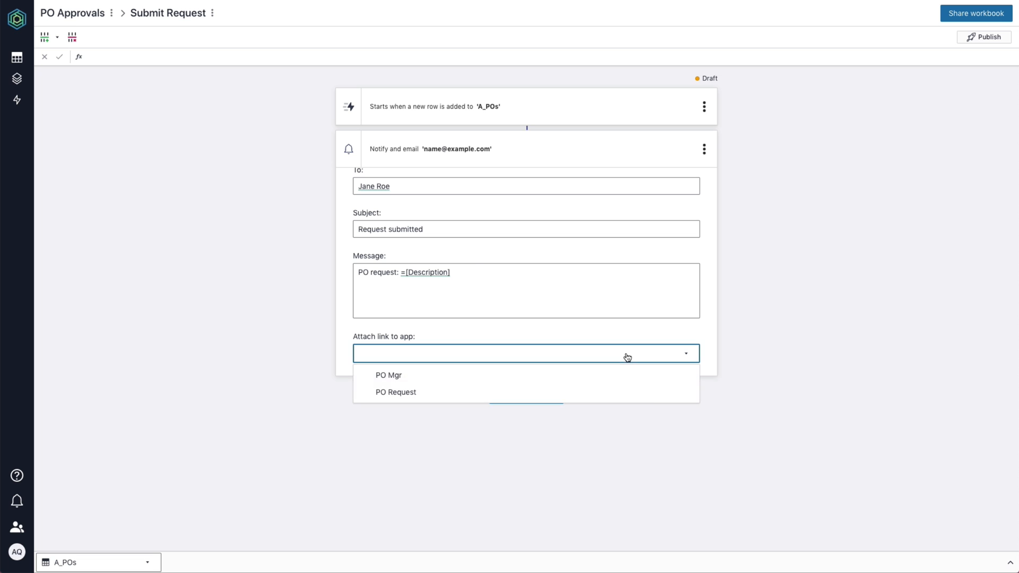
click(648, 391)
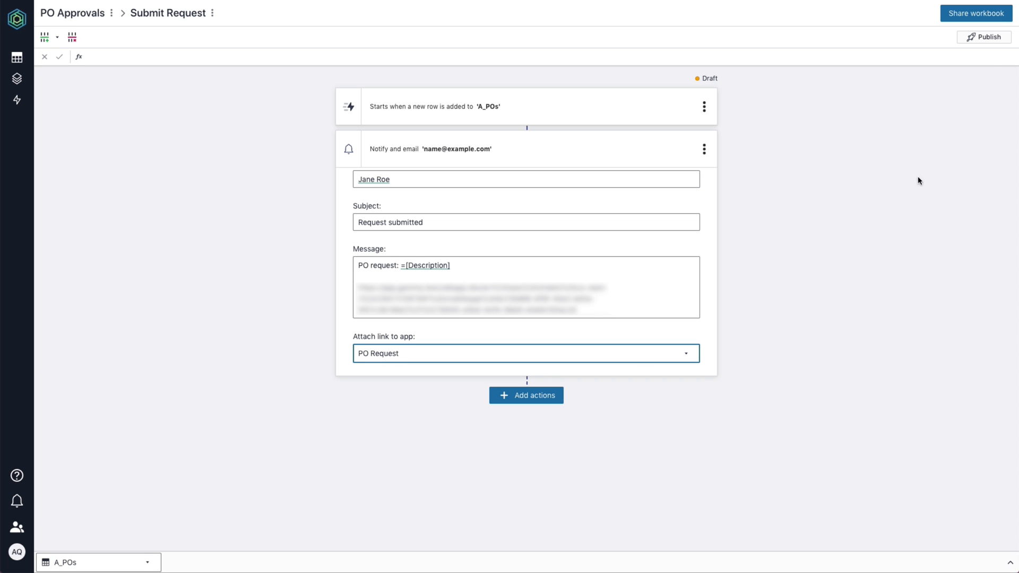
click(990, 37)
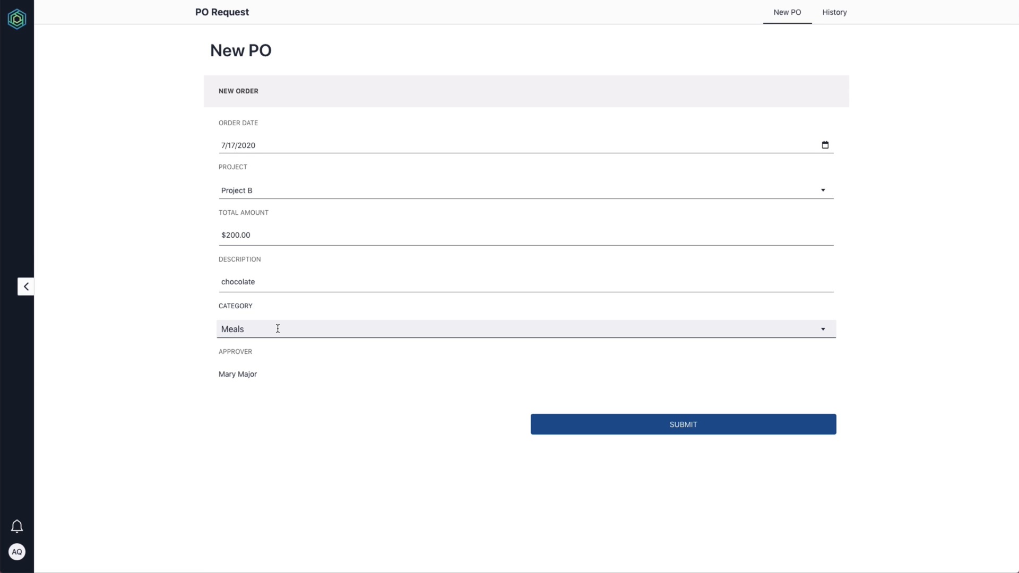
Submit the test PO for chocolate at $200.00 in the Meals category.
click(566, 424)
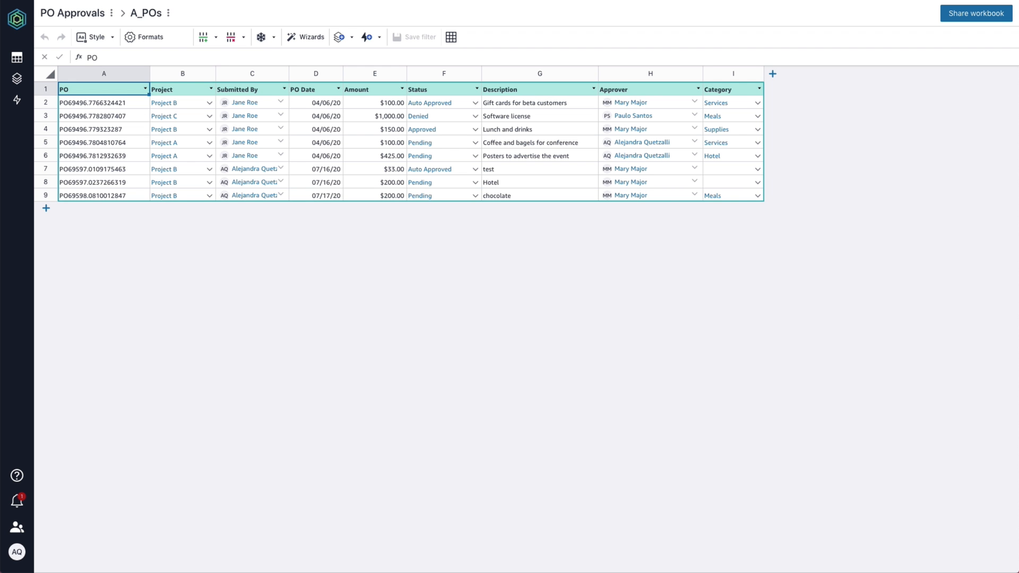
Select the new chocolate PO row, check the 'request submitted' notification, and mark all notifications read.
click(45, 196)
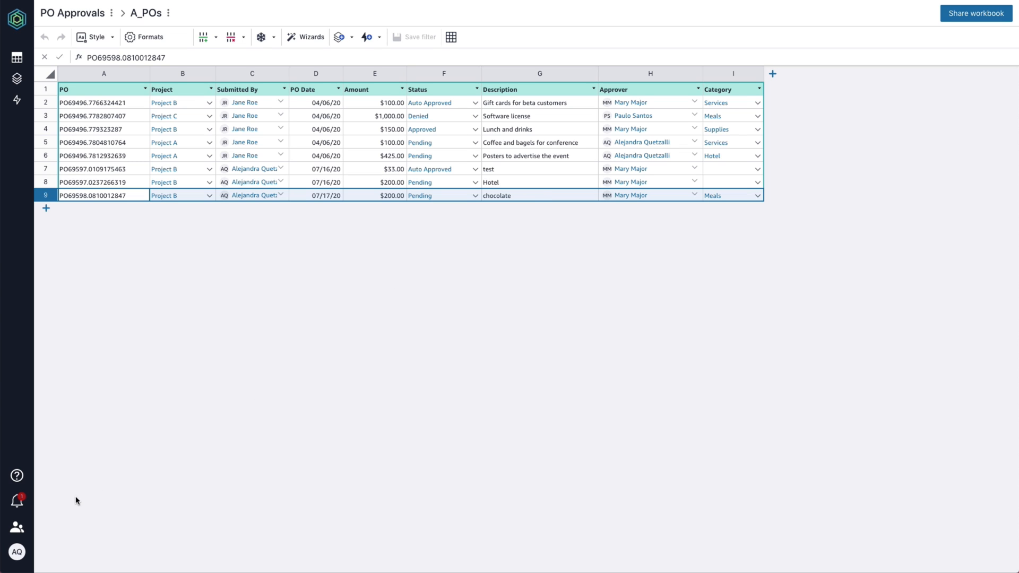
click(22, 501)
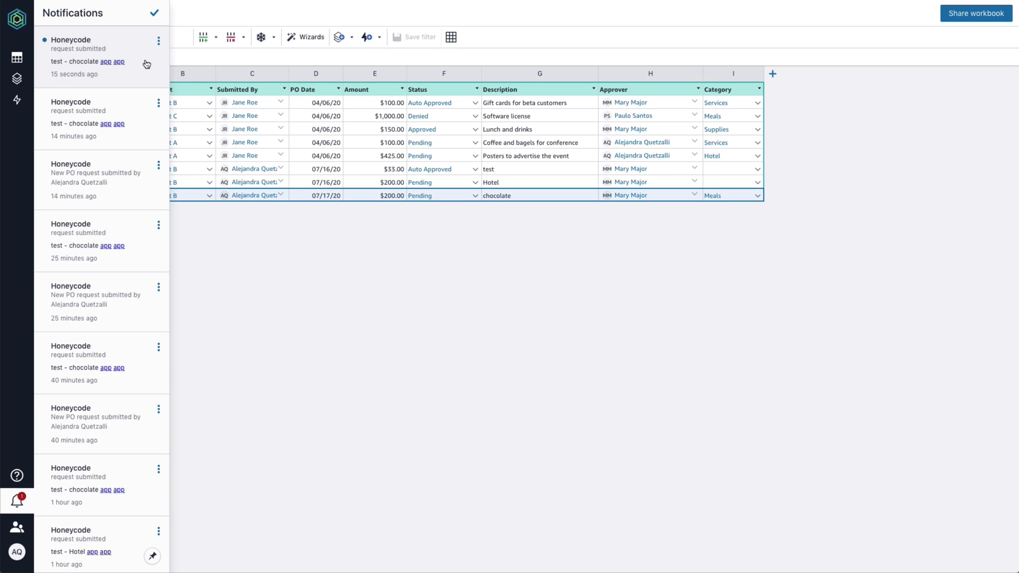
click(157, 12)
click(268, 286)
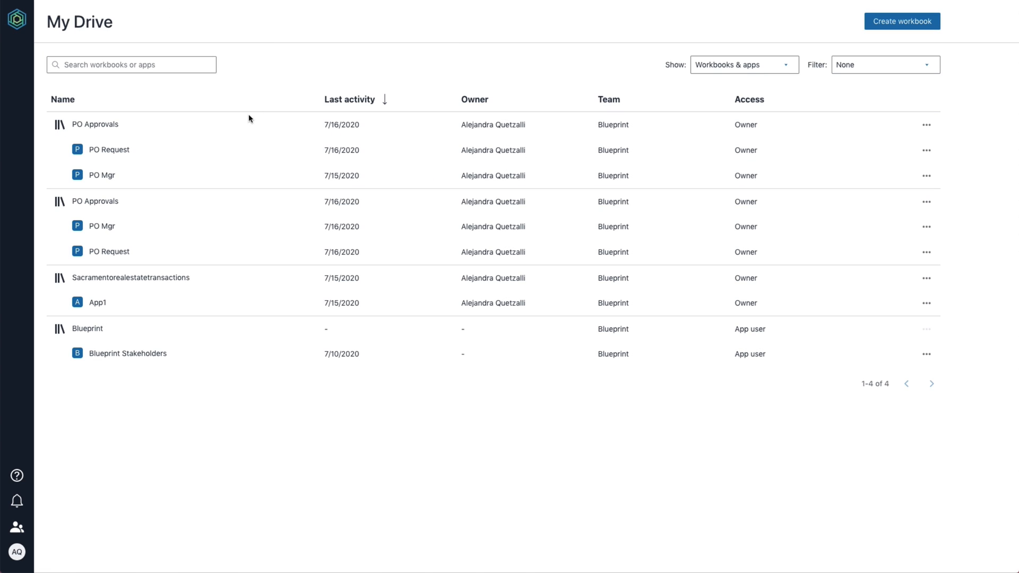
Share the PO Request app from My Drive with a team member, entered by username, as an App user, and save.
right_click(157, 144)
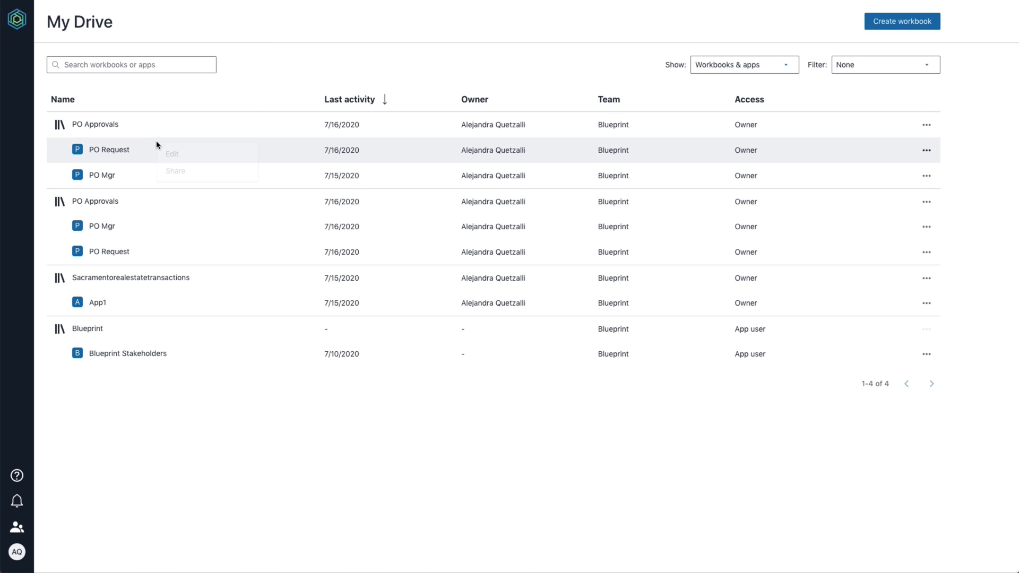
click(225, 171)
click(382, 164)
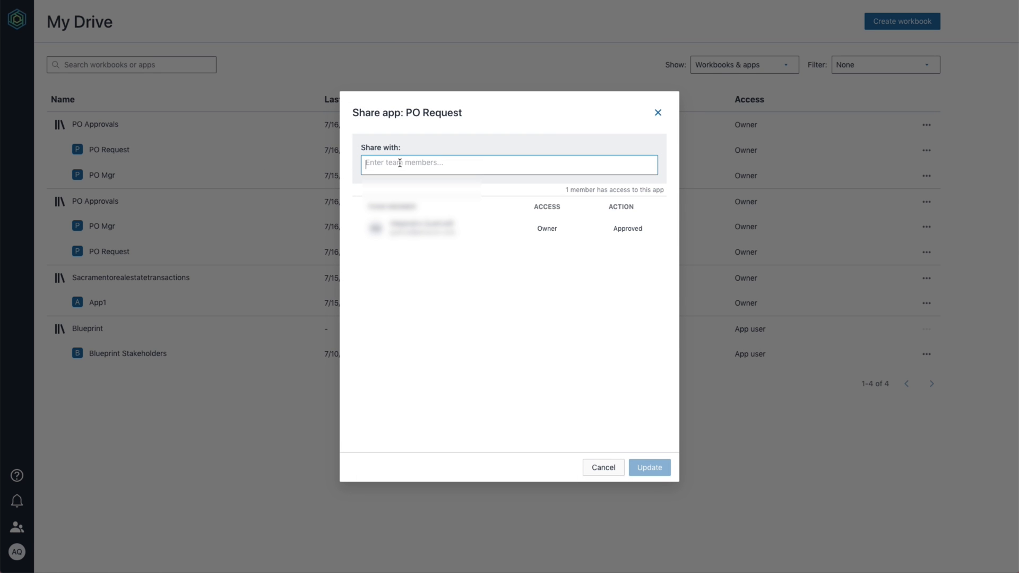
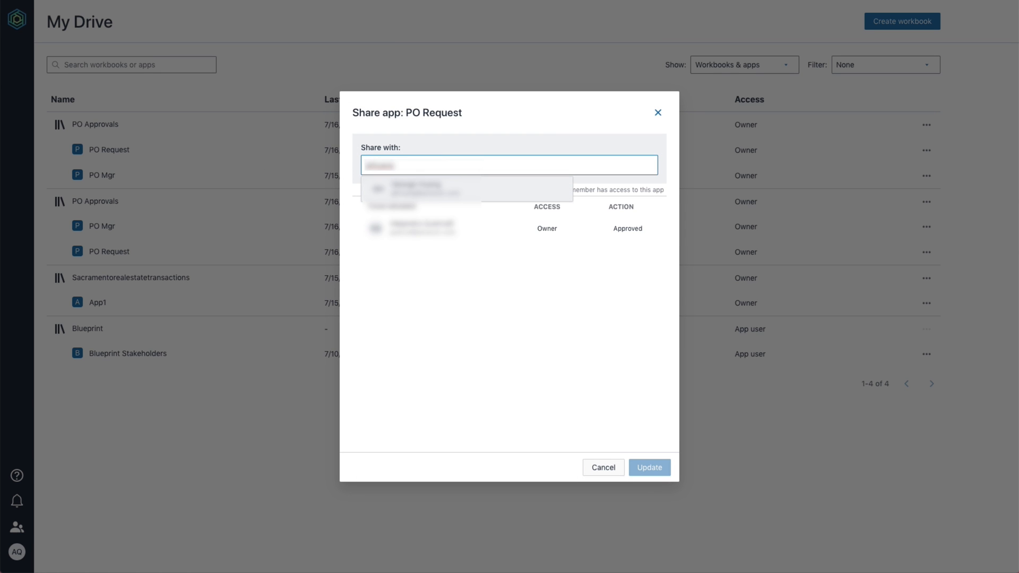
click(403, 190)
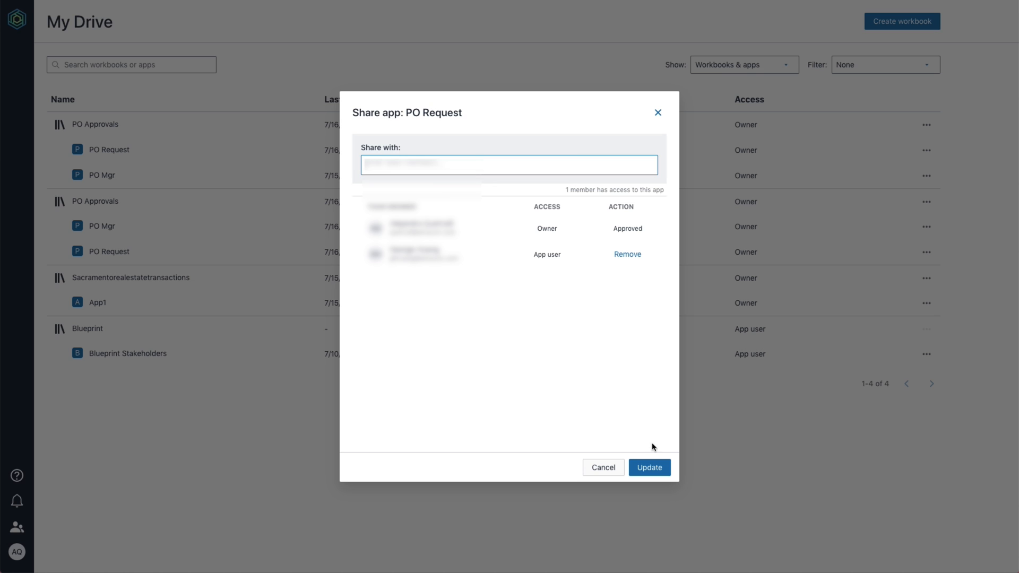
click(650, 469)
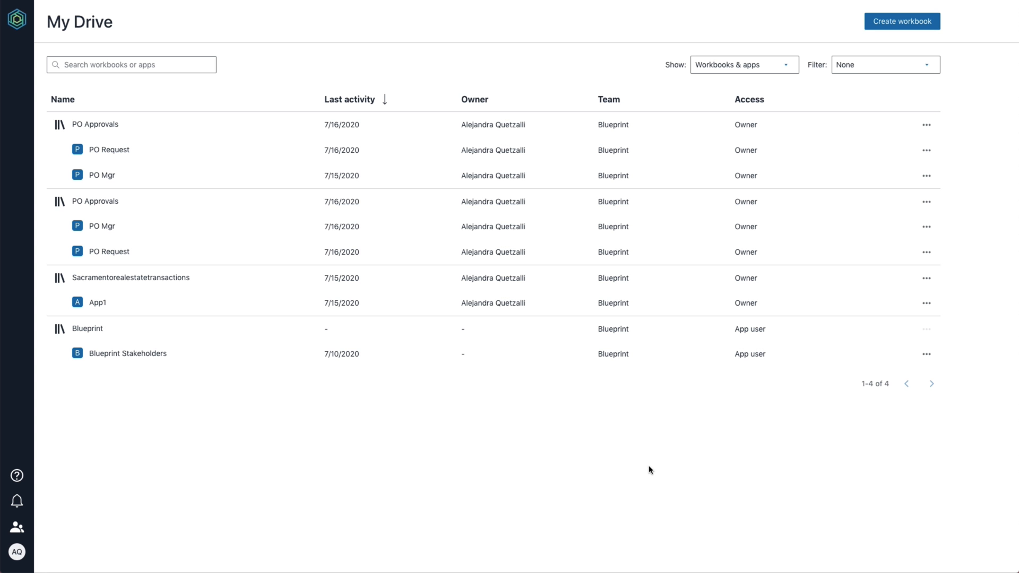